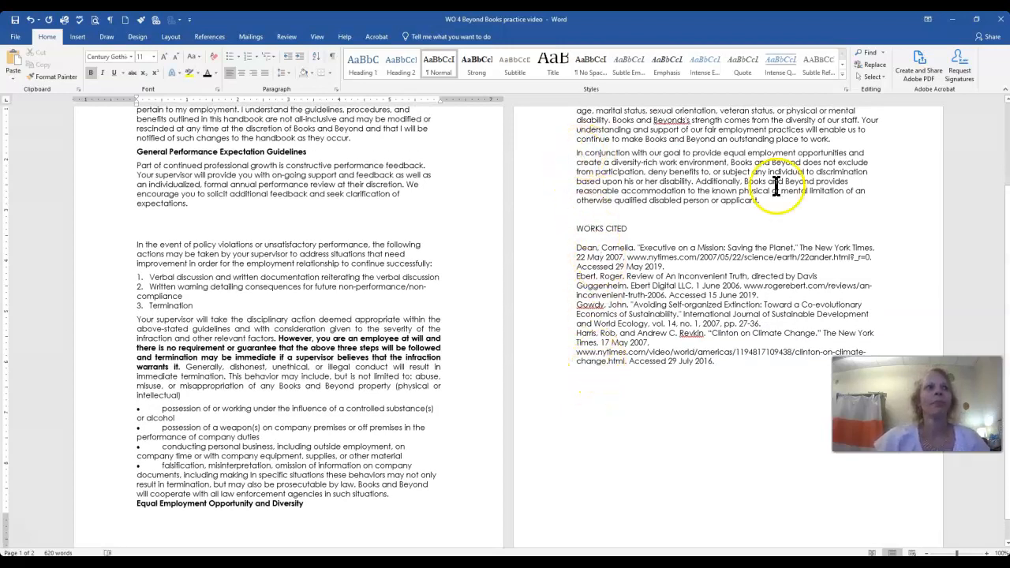
left_click_drag(554, 154, 569, 205)
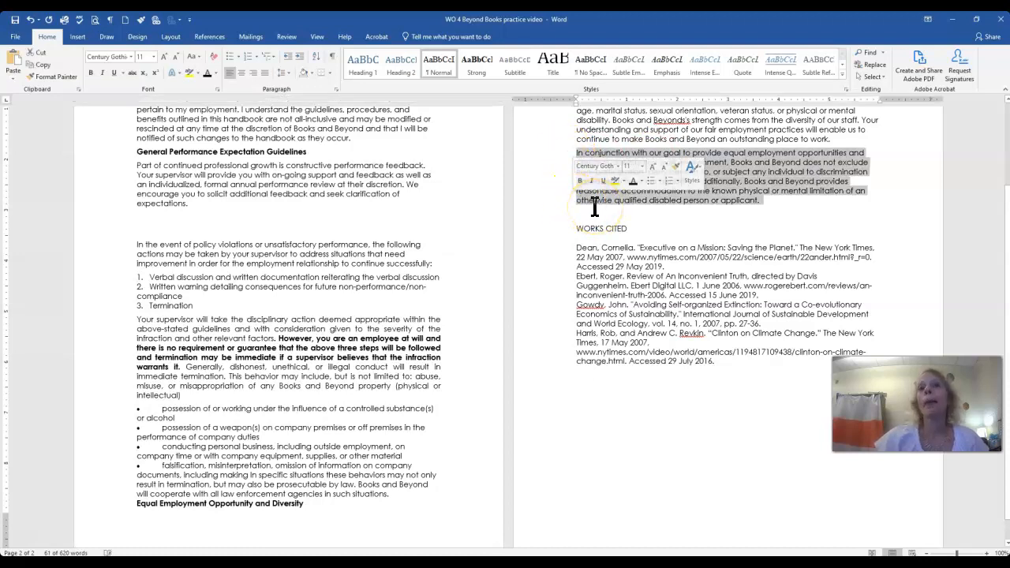
left_click(578, 154)
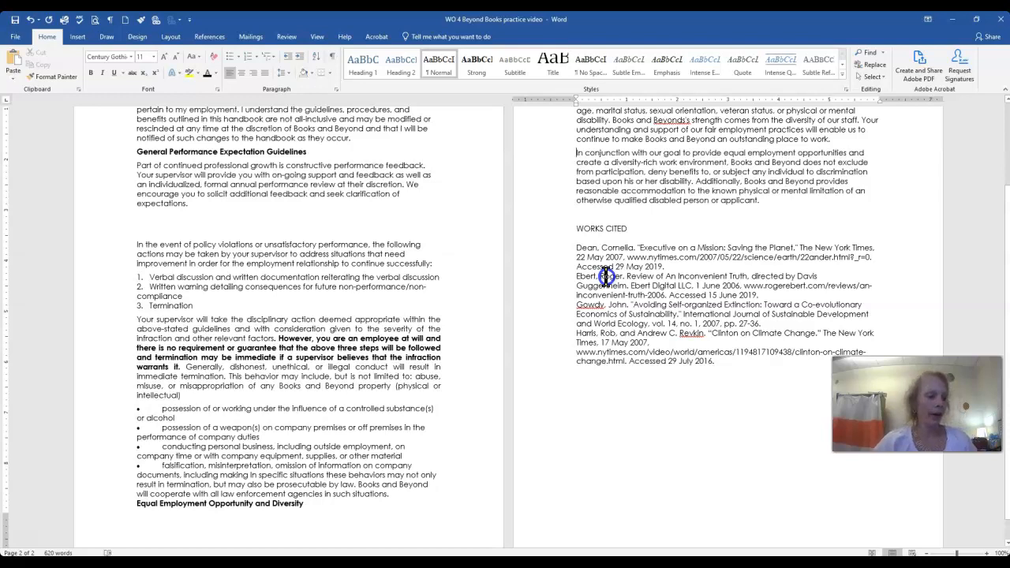
key("Tab")
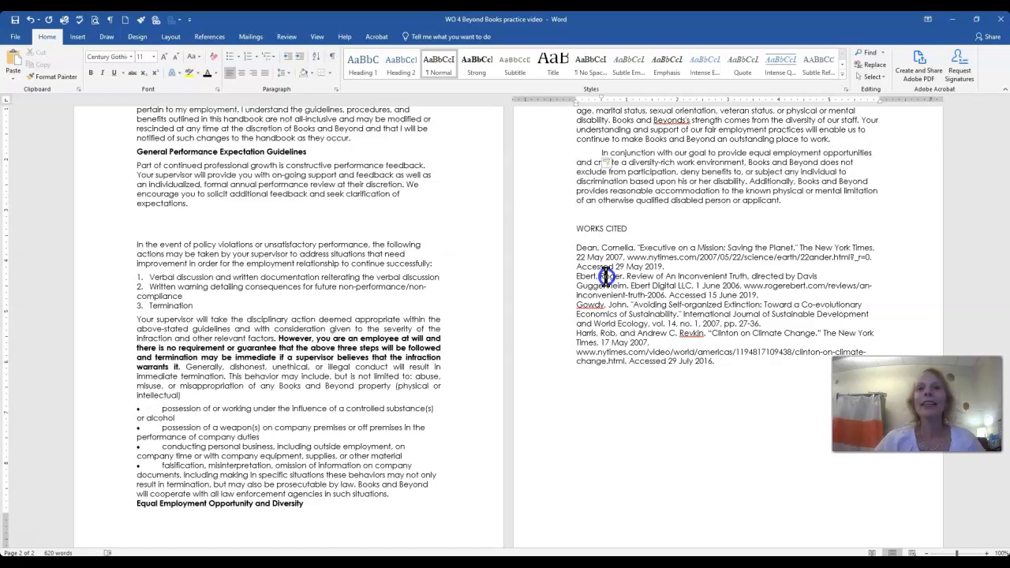
key("BackSpace")
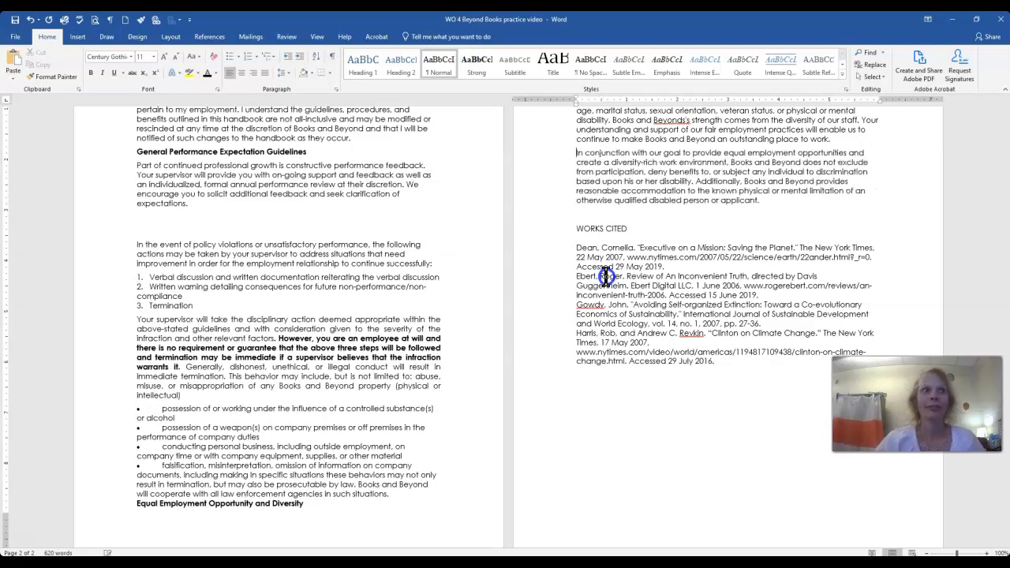
Apply a first-line special indent to the paragraph beginning "In conjunction with our goal"
left_click(336, 88)
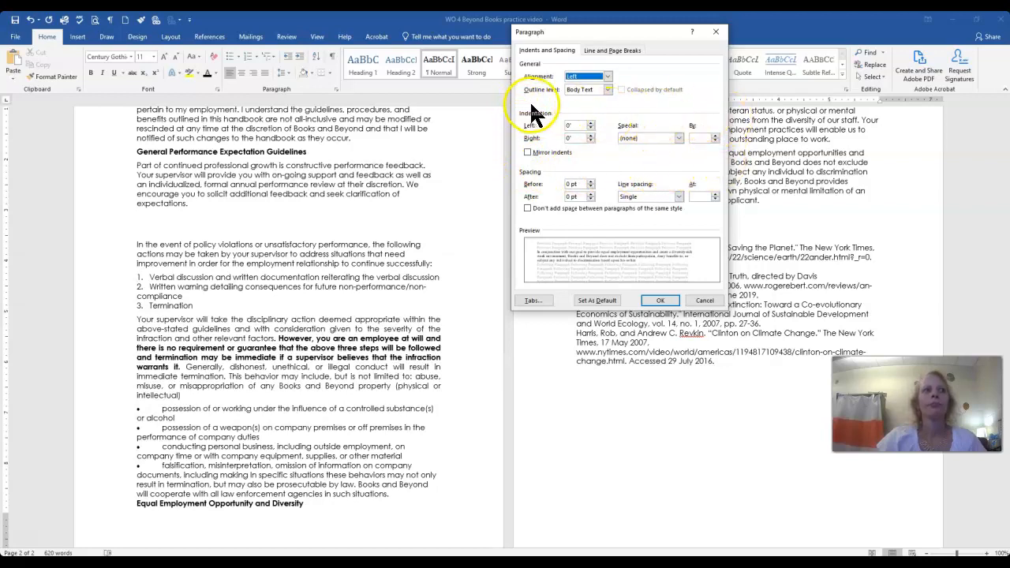
left_click(679, 139)
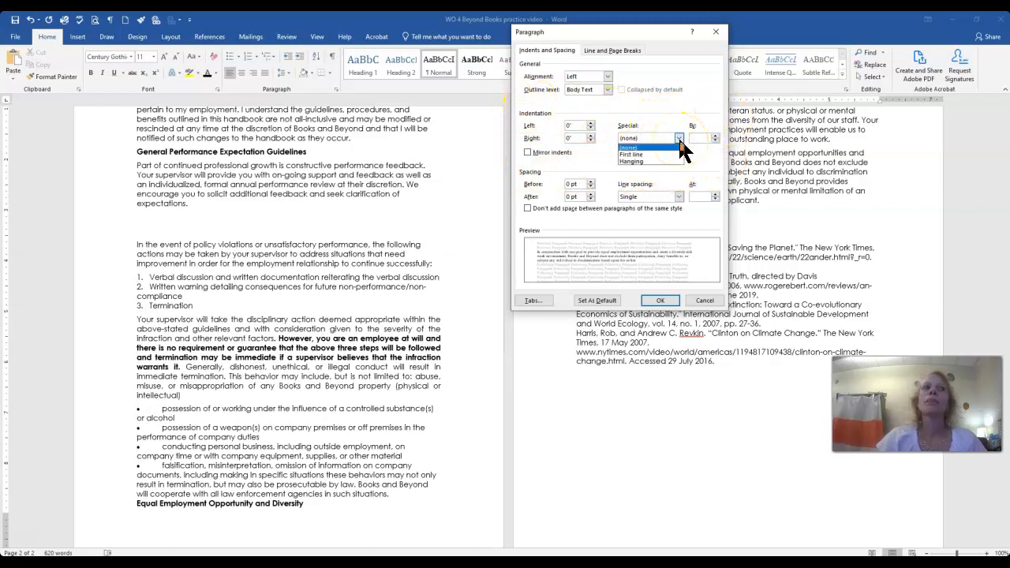
left_click(641, 155)
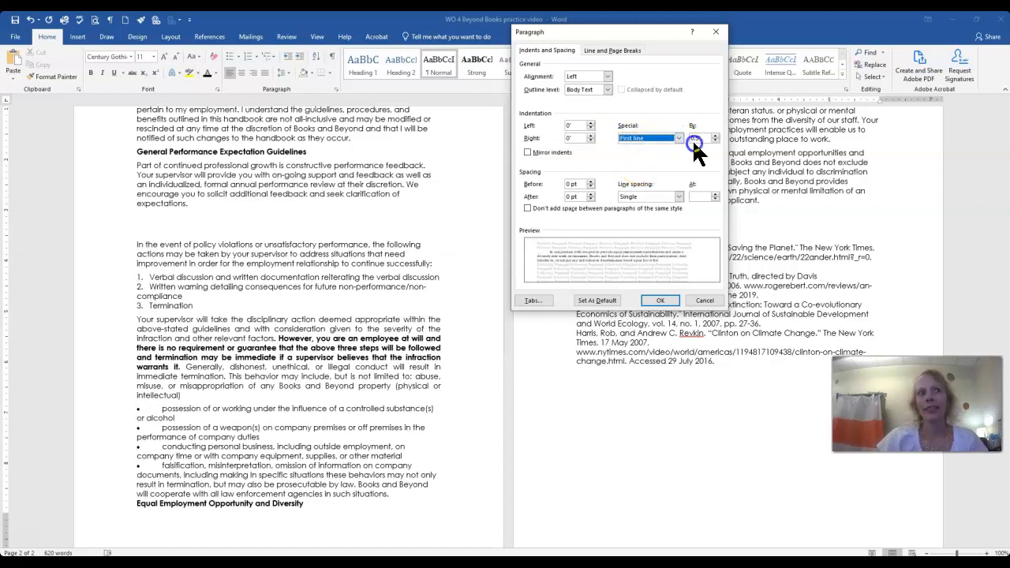
left_click(663, 301)
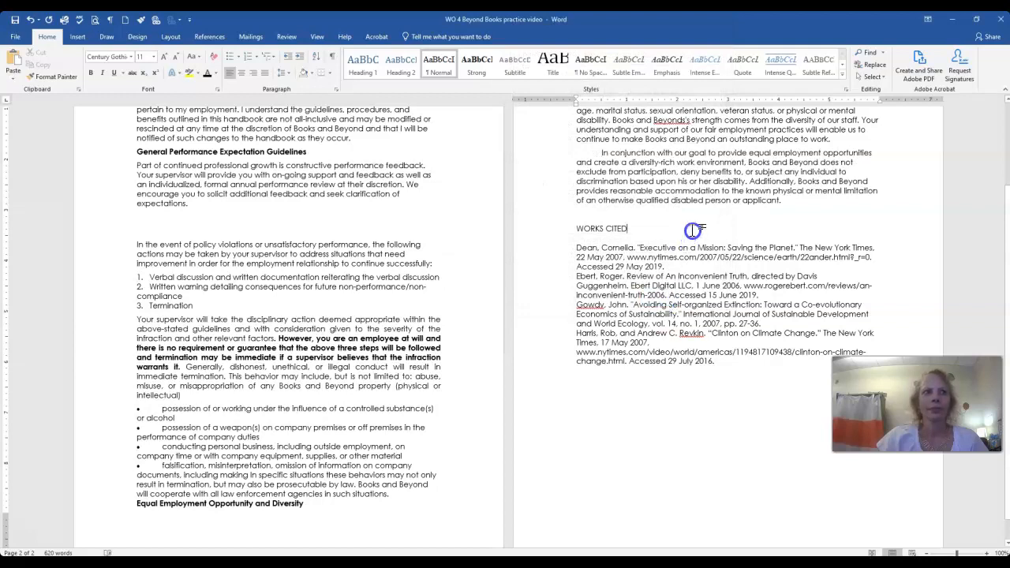
Format all entries under WORKS CITED with a hanging indent of 0.5"
left_click(615, 234)
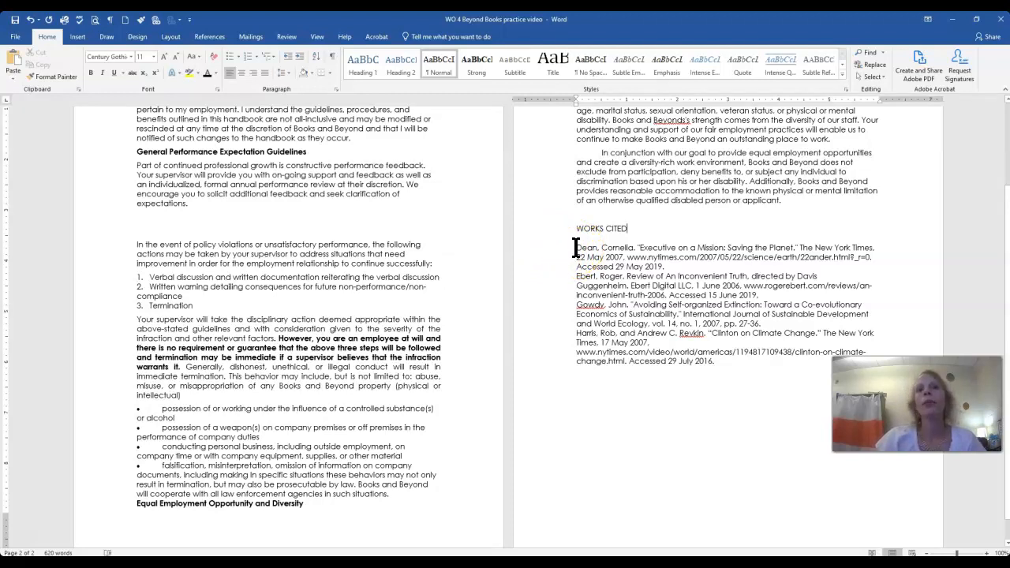
left_click_drag(575, 247, 721, 363)
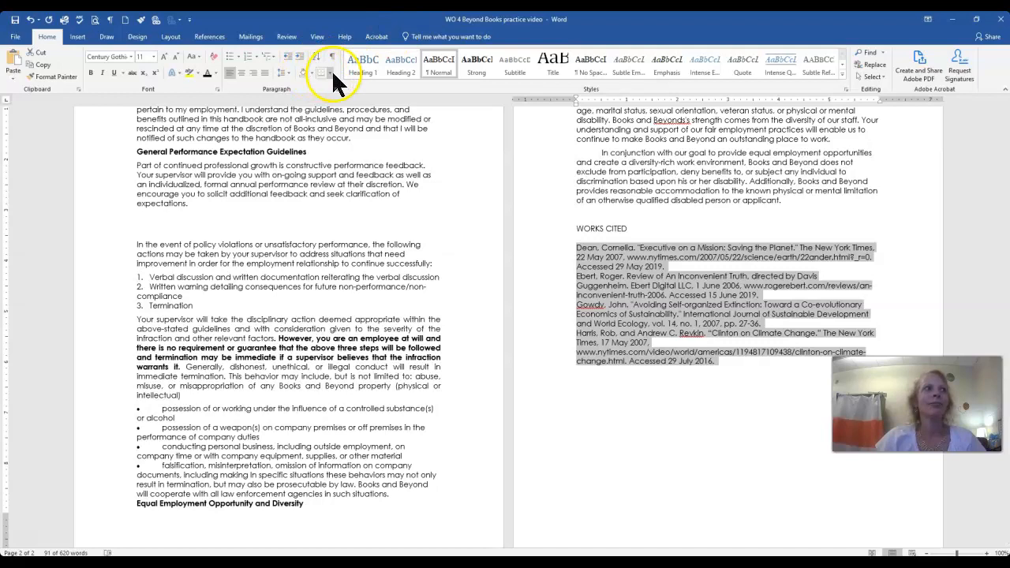
left_click(340, 89)
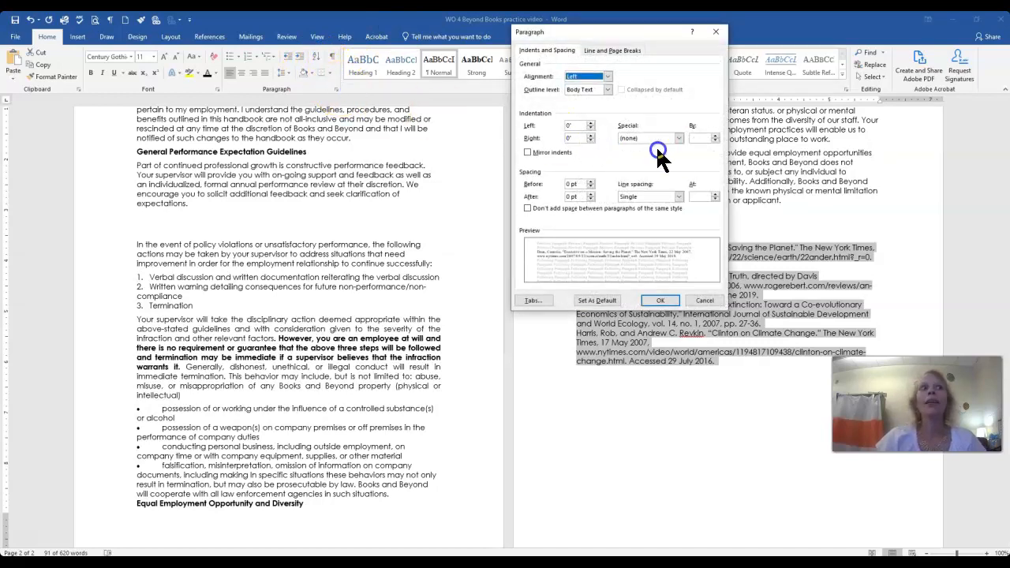
left_click(678, 138)
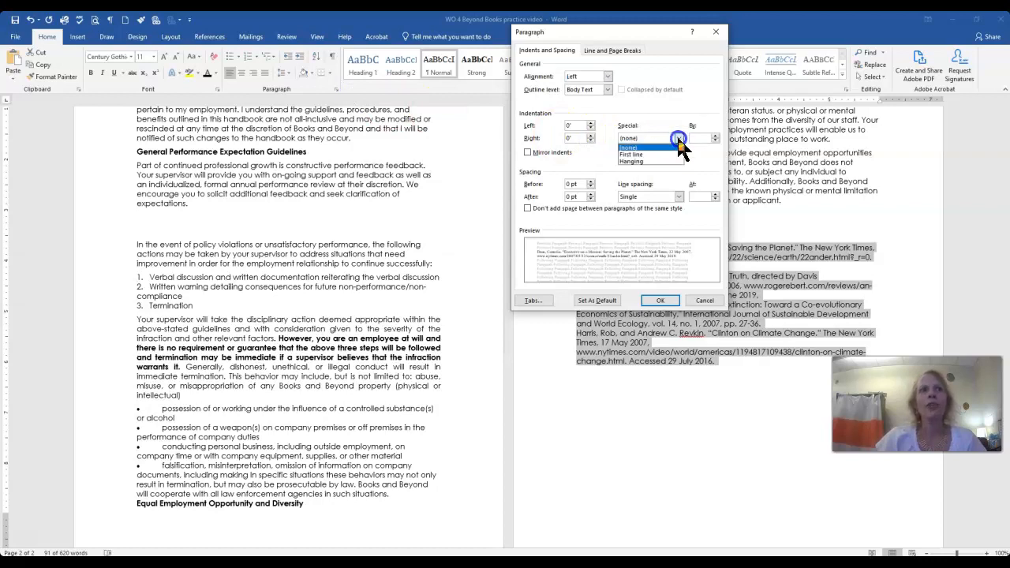
left_click(635, 161)
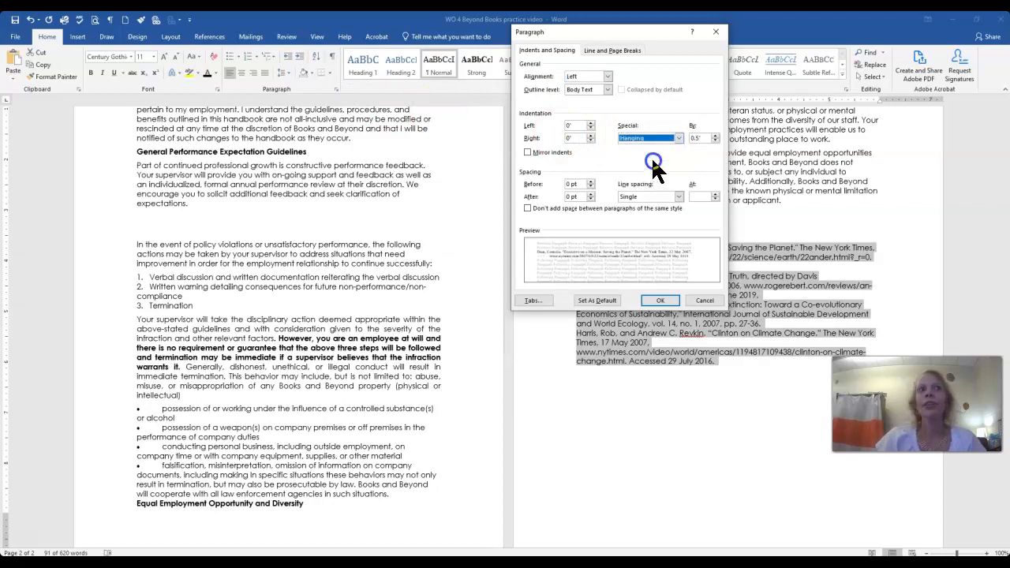
left_click(662, 302)
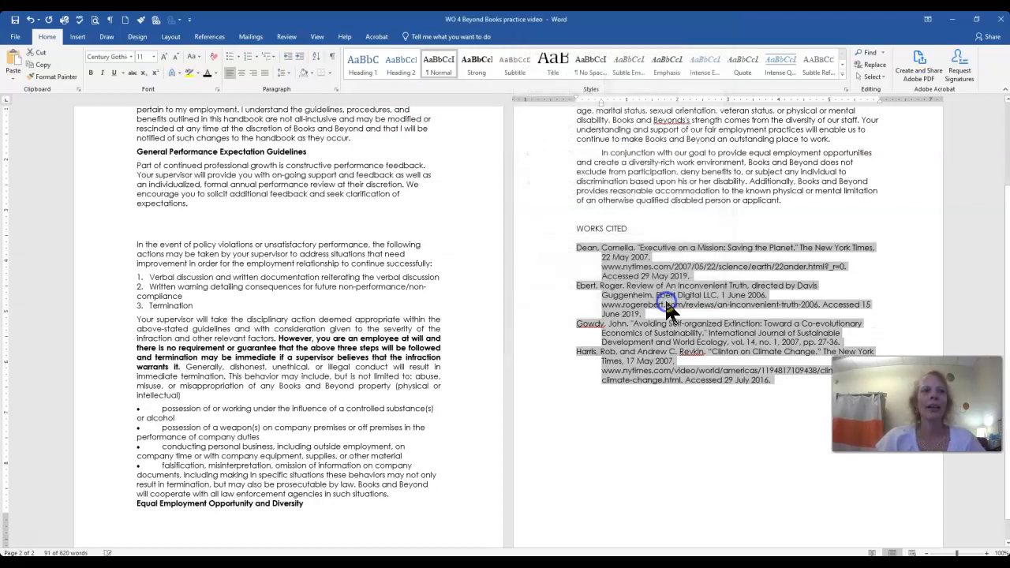
left_click(584, 318)
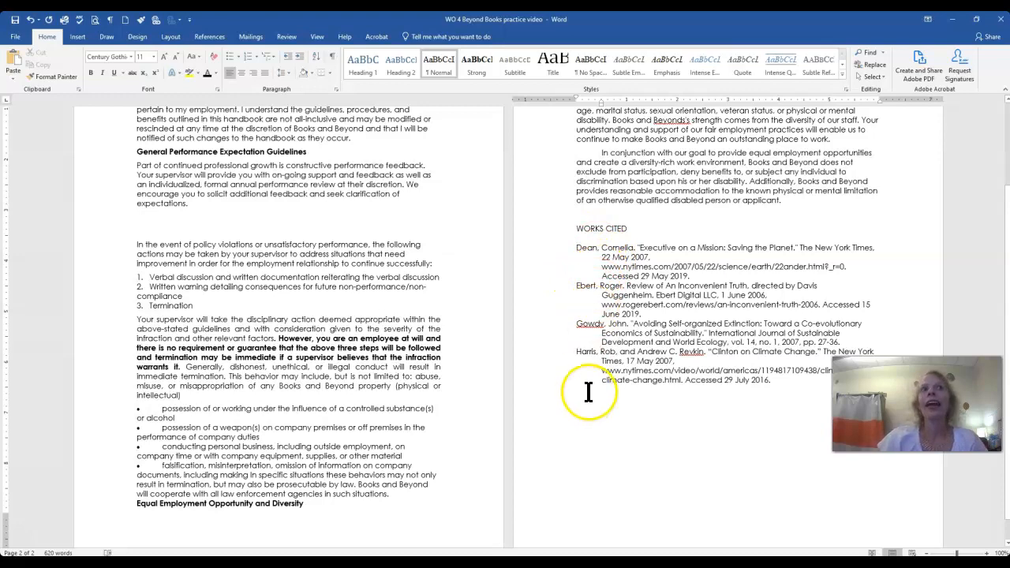
Delete the blank lines above the paragraph beginning "In the event of policy violations"
scroll(588, 392, "up", 3)
scroll(586, 387, "down", 4)
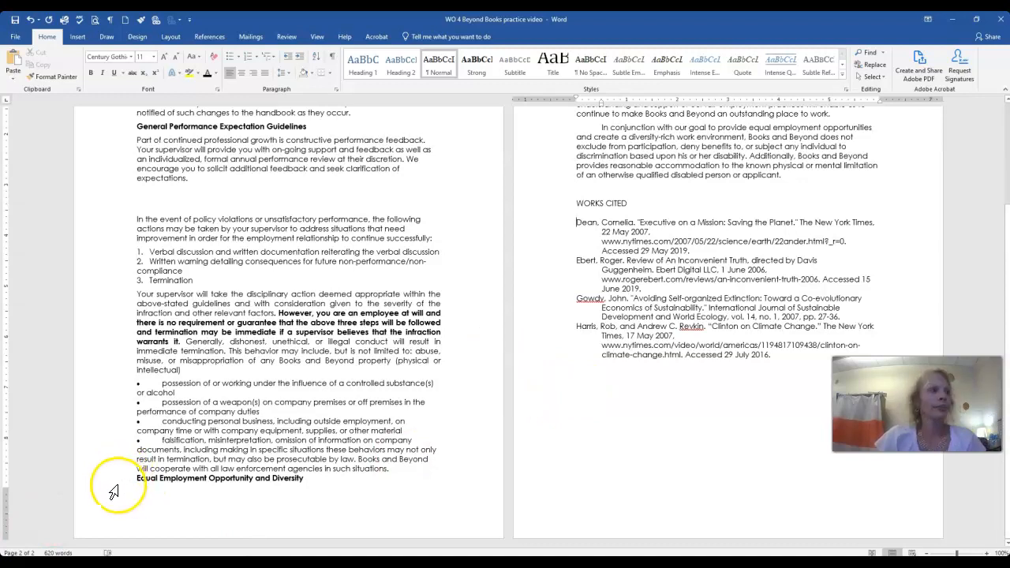
left_click(113, 483)
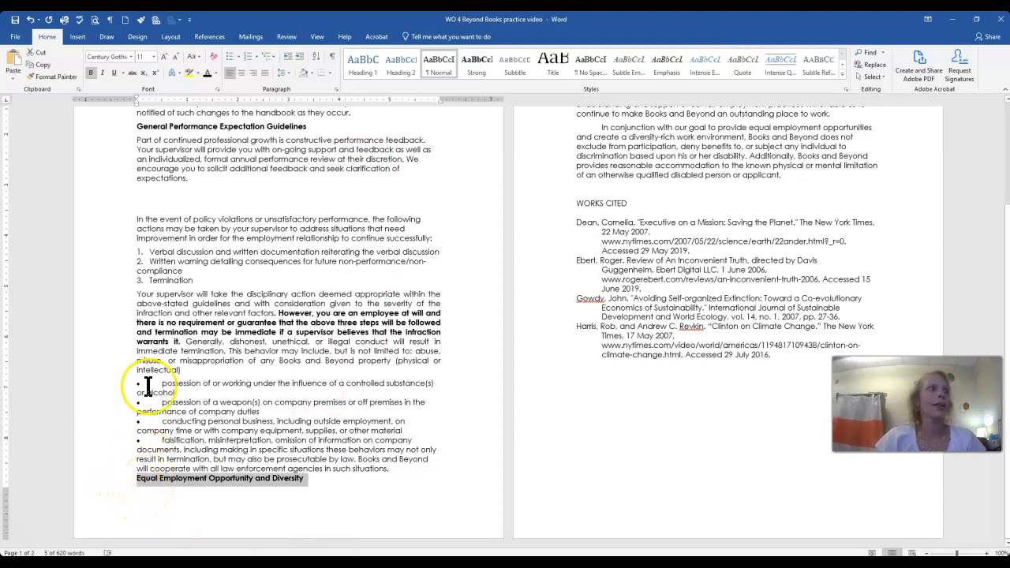
left_click(184, 199)
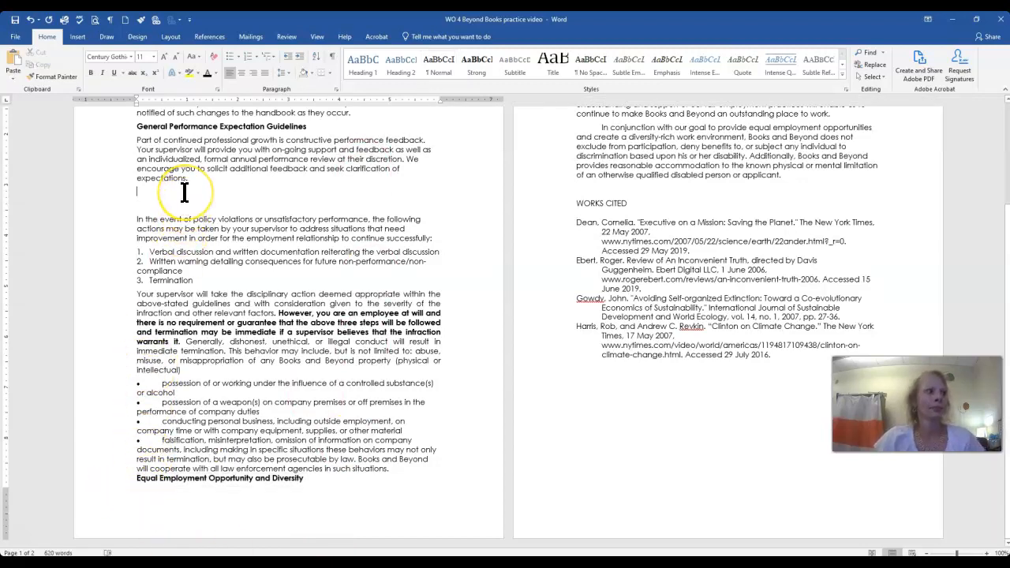
key("Delete")
key("Delete")
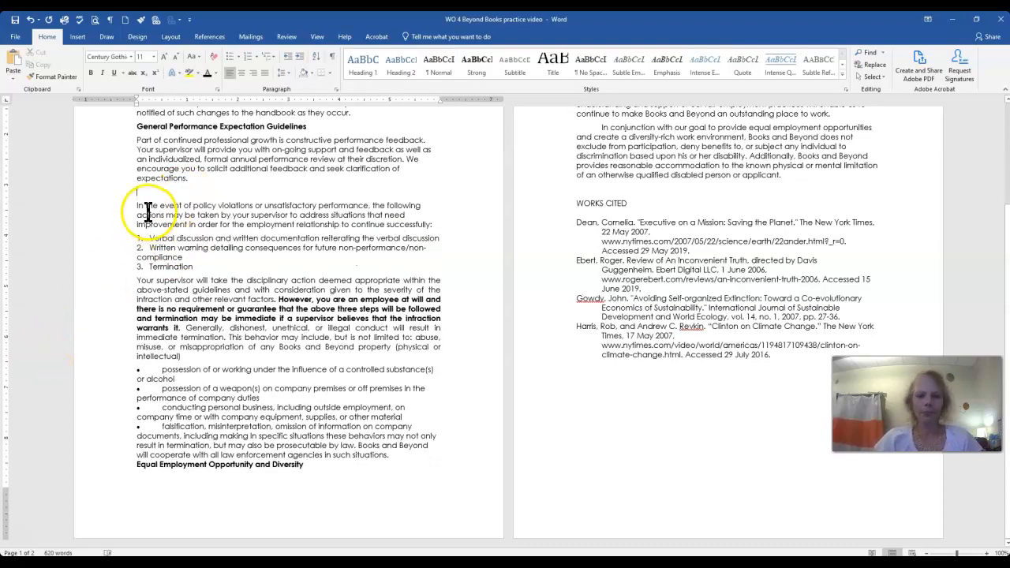
Set the spacing before the "Equal Employment Opportunity and Diversity" heading to 18 pt
left_click(110, 453)
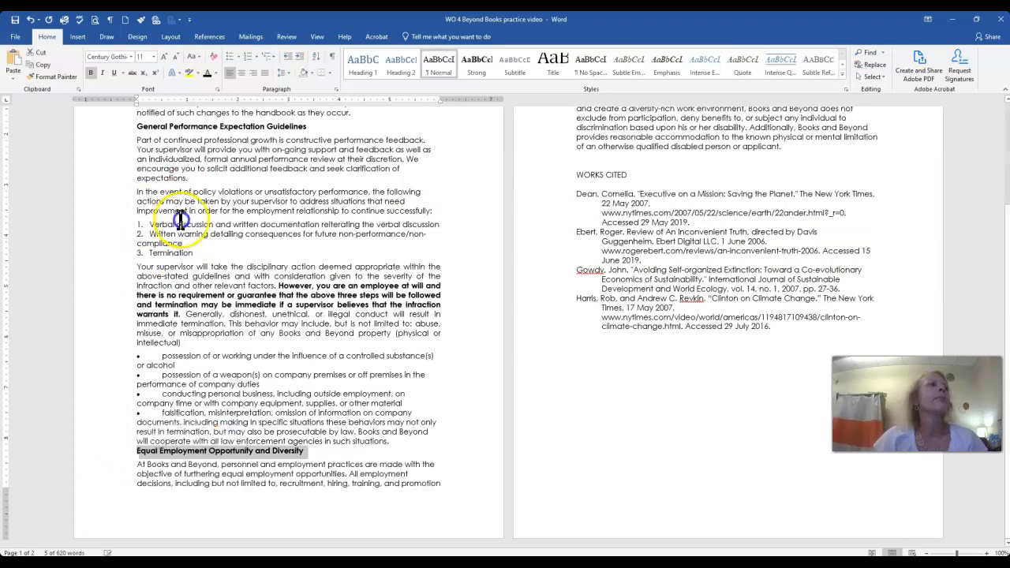
left_click(335, 90)
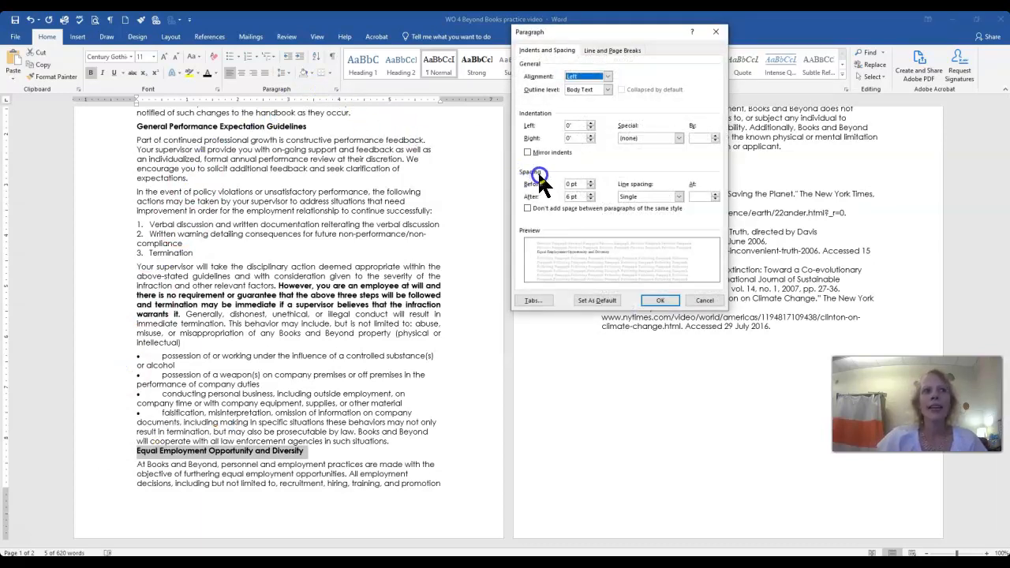
left_click(591, 181)
left_click(591, 181)
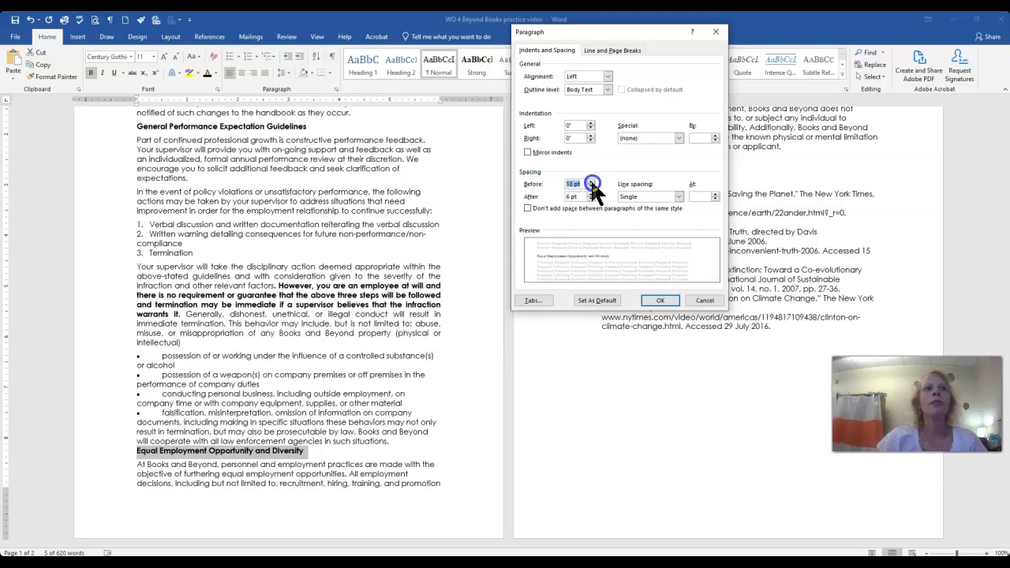
left_click(661, 300)
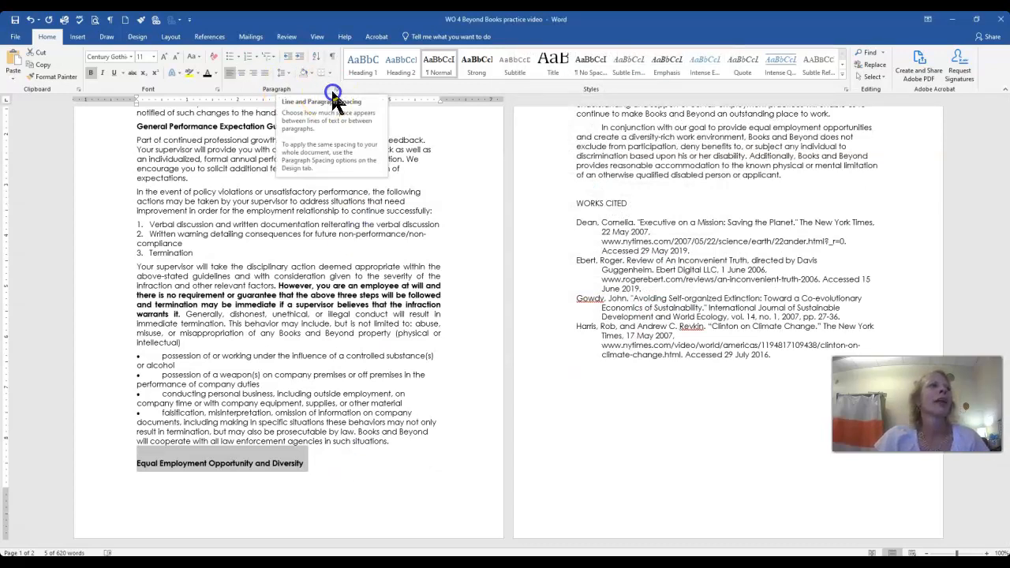
Set the spacing before the "Equal Employment Opportunity and Diversity" heading to 12 pt
left_click(336, 91)
left_click(591, 181)
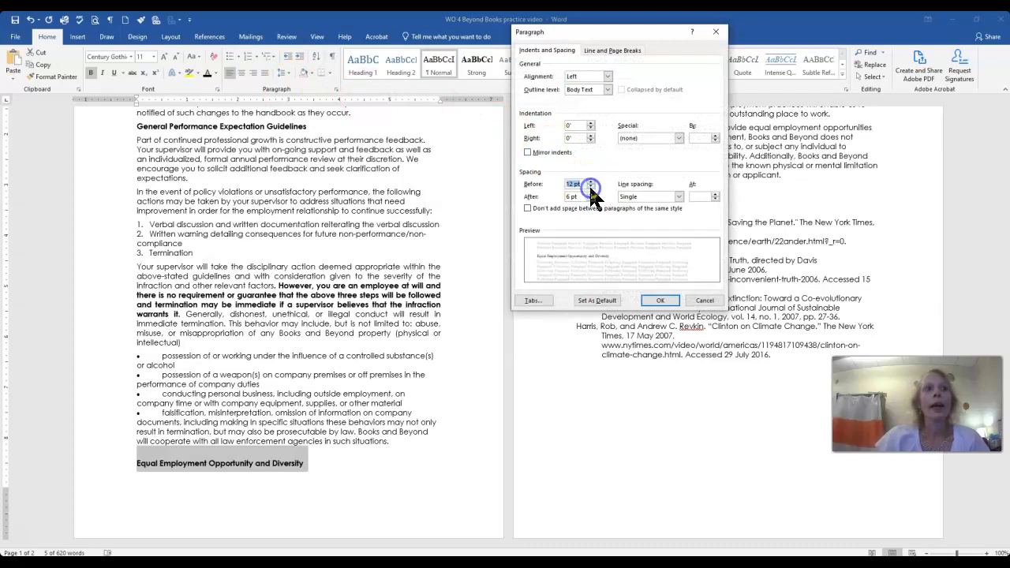
left_click(645, 297)
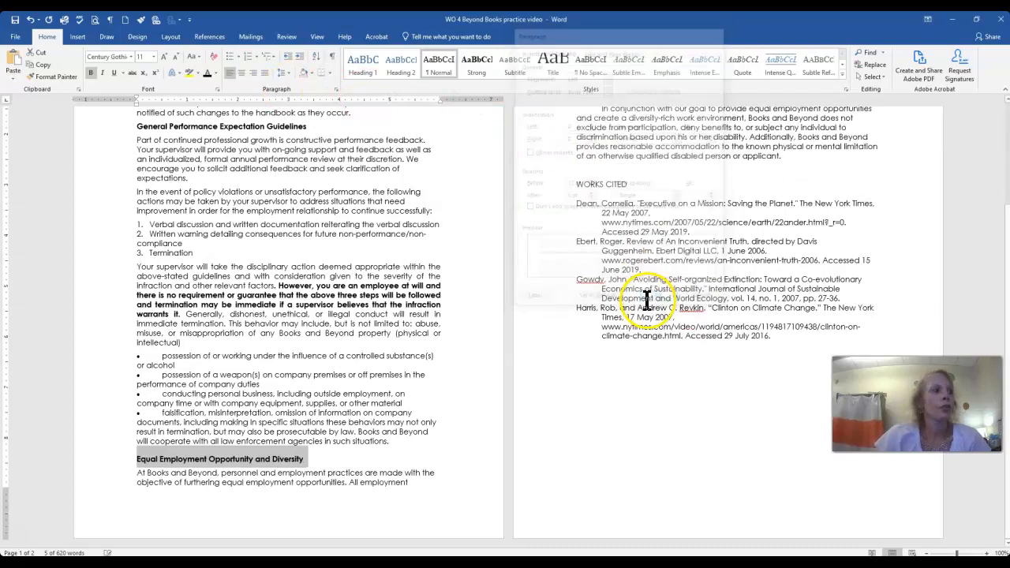
left_click(331, 459)
left_click(159, 459)
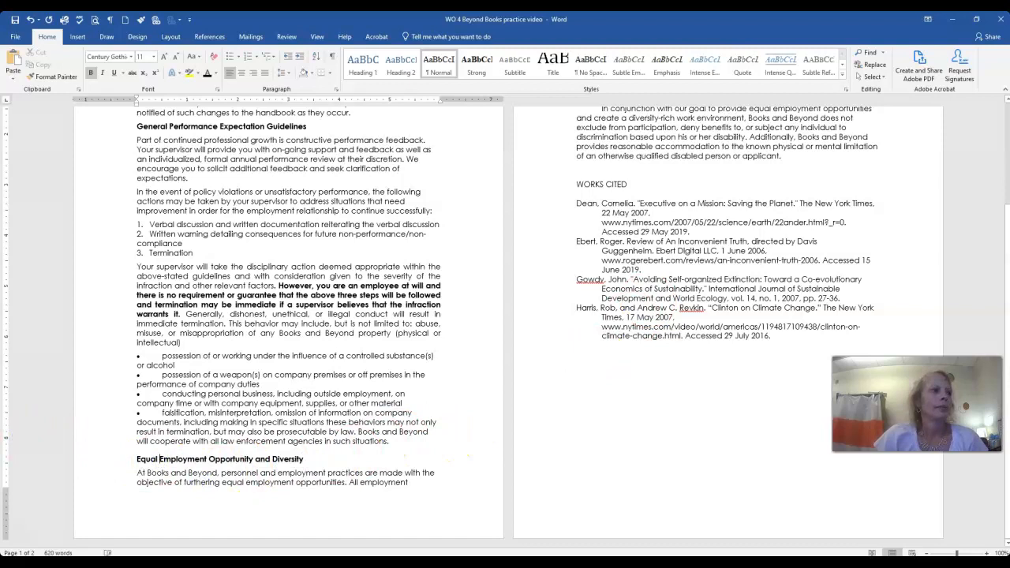
left_click(408, 443)
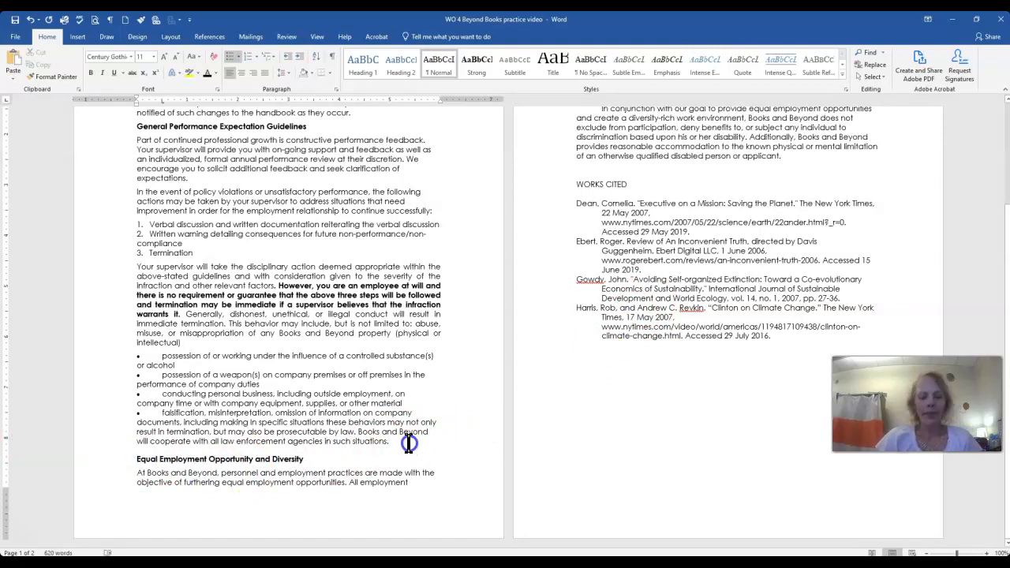
key("Return")
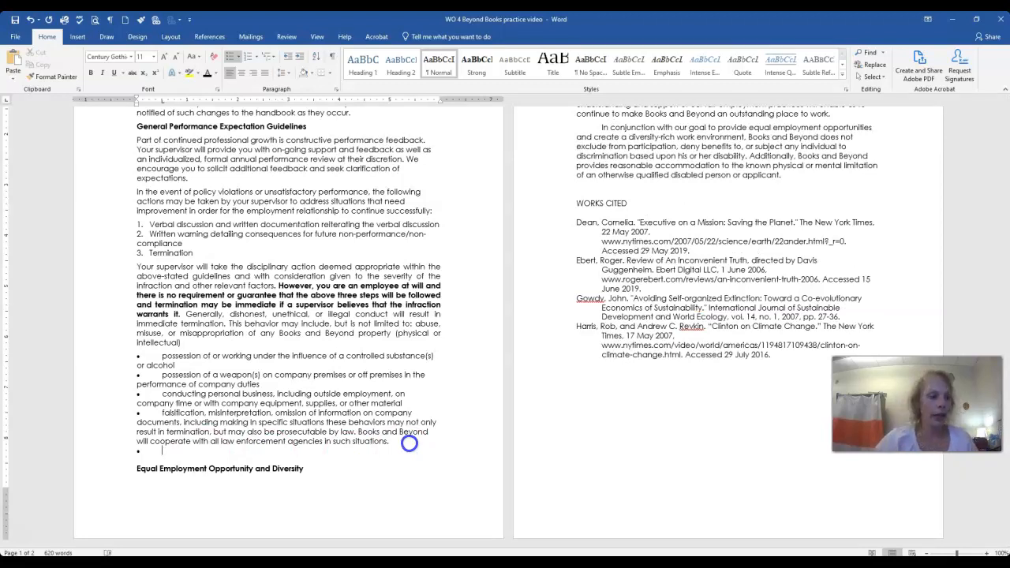
left_click(29, 19)
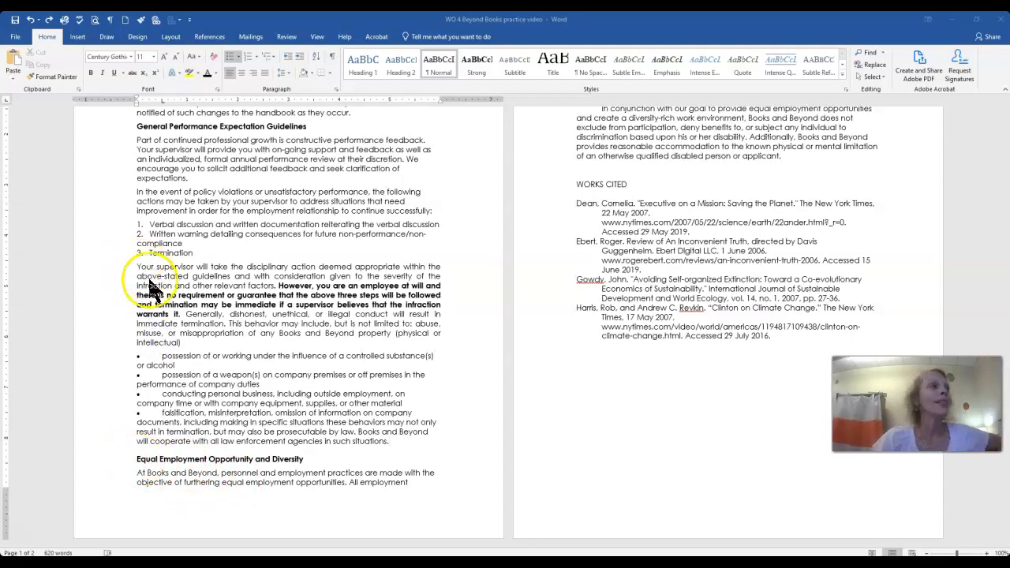
Increase the left indent of the paragraph beginning "Your supervisor will take" to 0.5" and put outside borders around it
left_click_drag(137, 267, 176, 342)
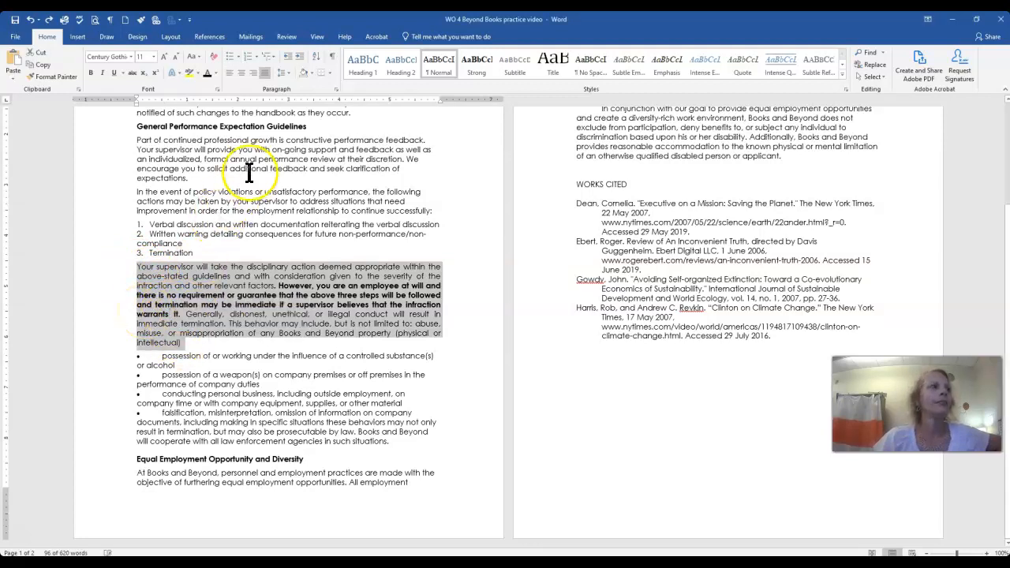
left_click(301, 60)
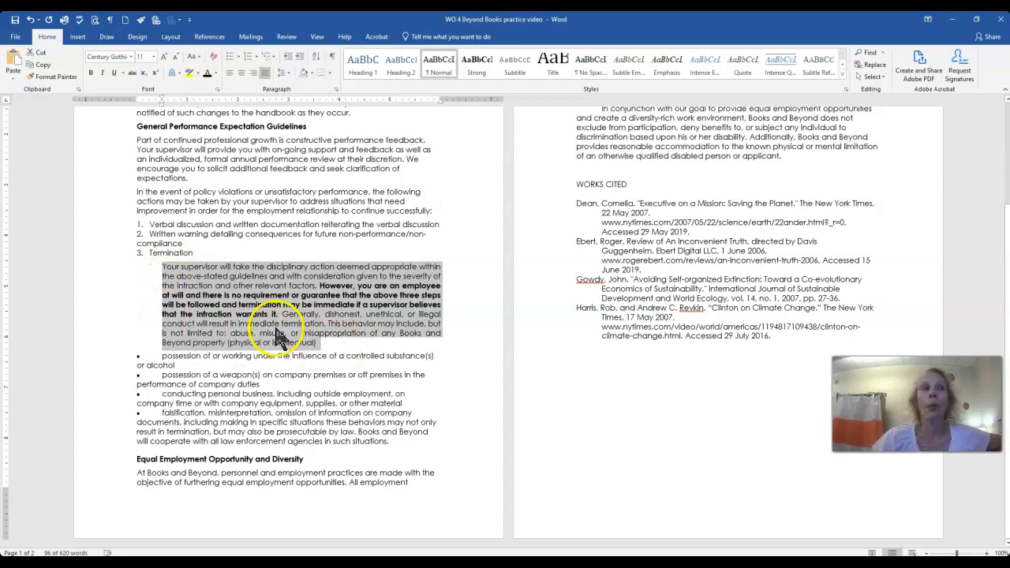
left_click(336, 89)
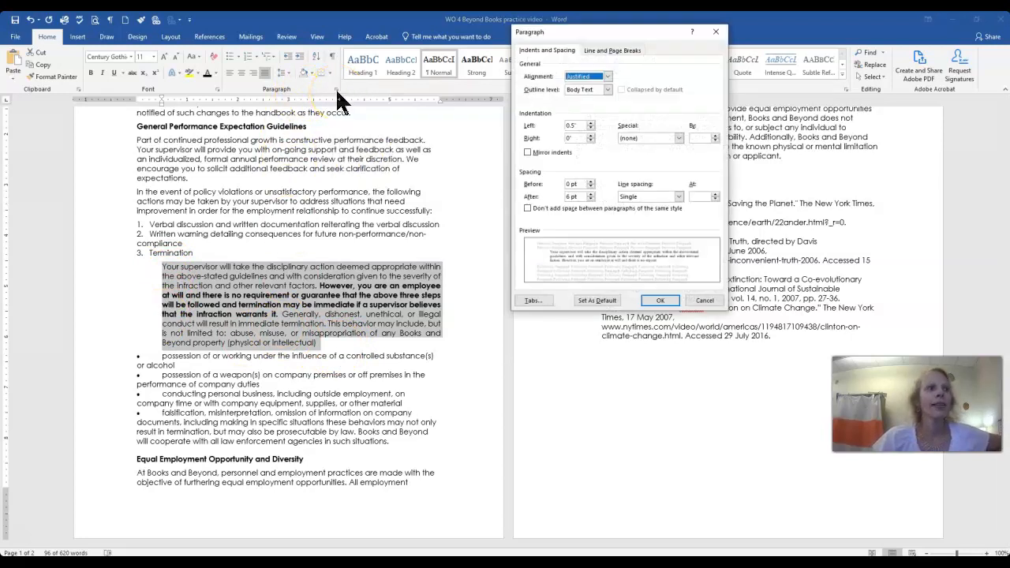
left_click(705, 300)
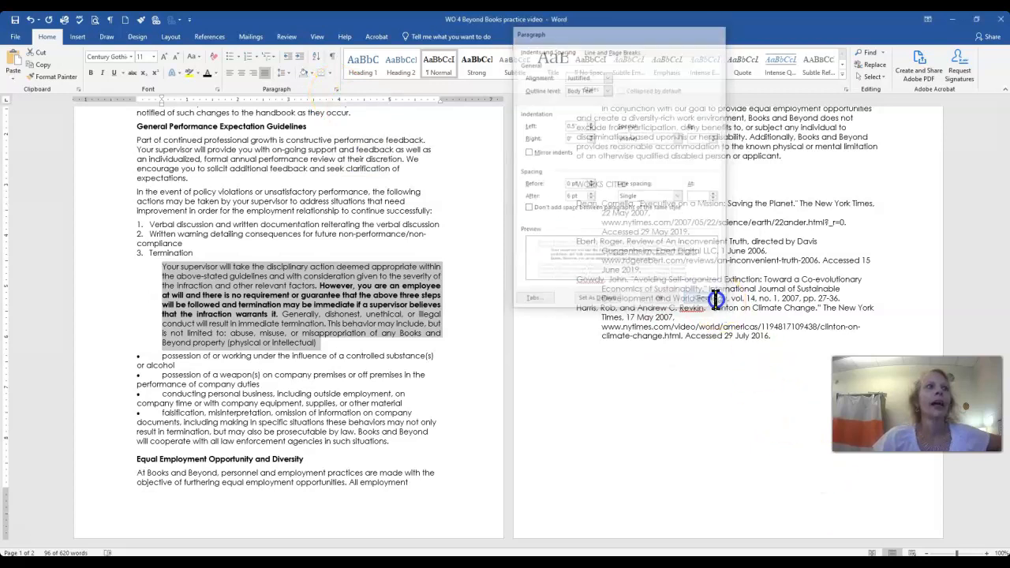
left_click(329, 72)
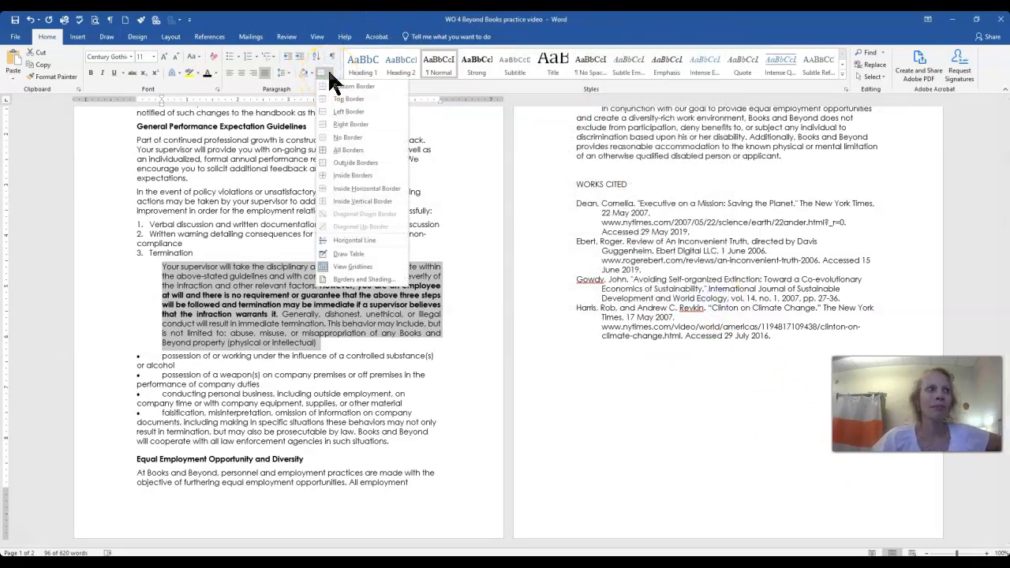
left_click(353, 162)
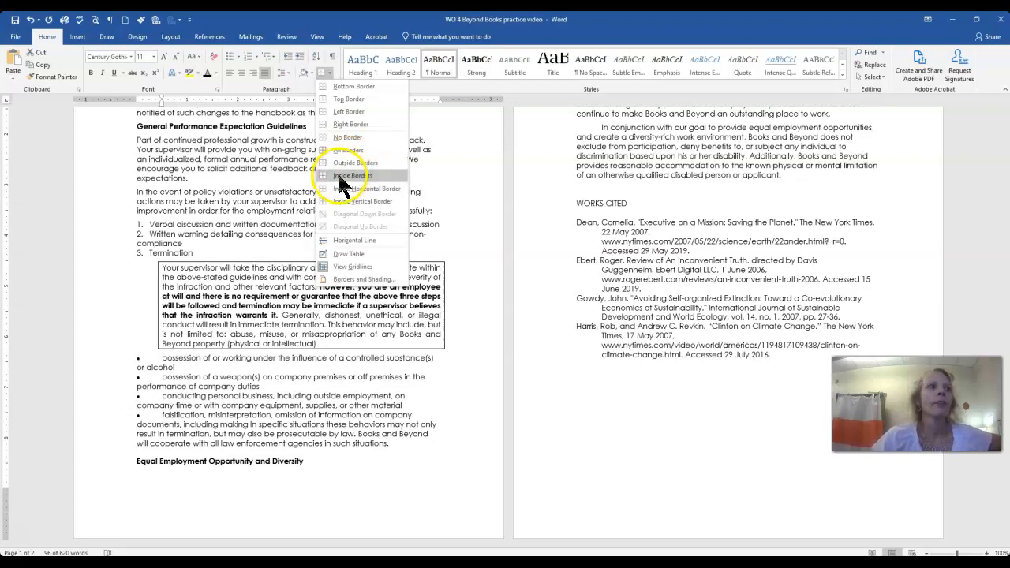
Apply a 1 ½ pt box border in the teal theme color around the paragraph beginning "Your supervisor will take"
left_click(356, 281)
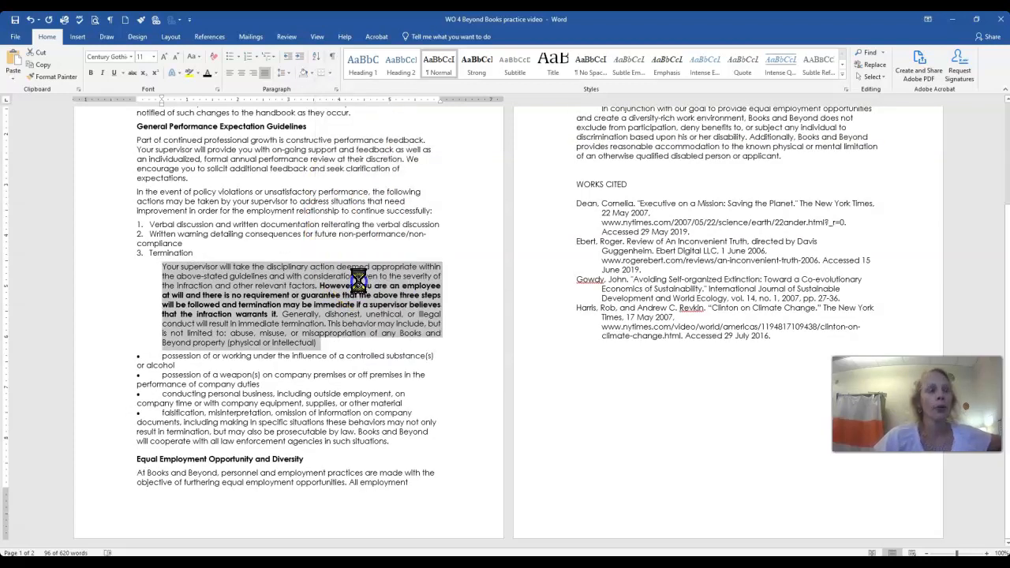
left_click(367, 107)
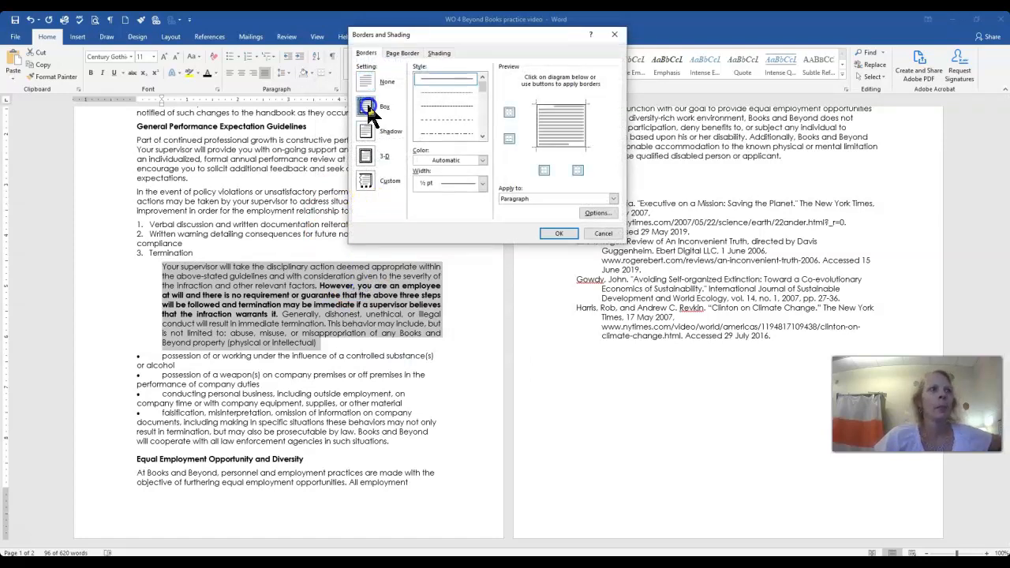
left_click(479, 181)
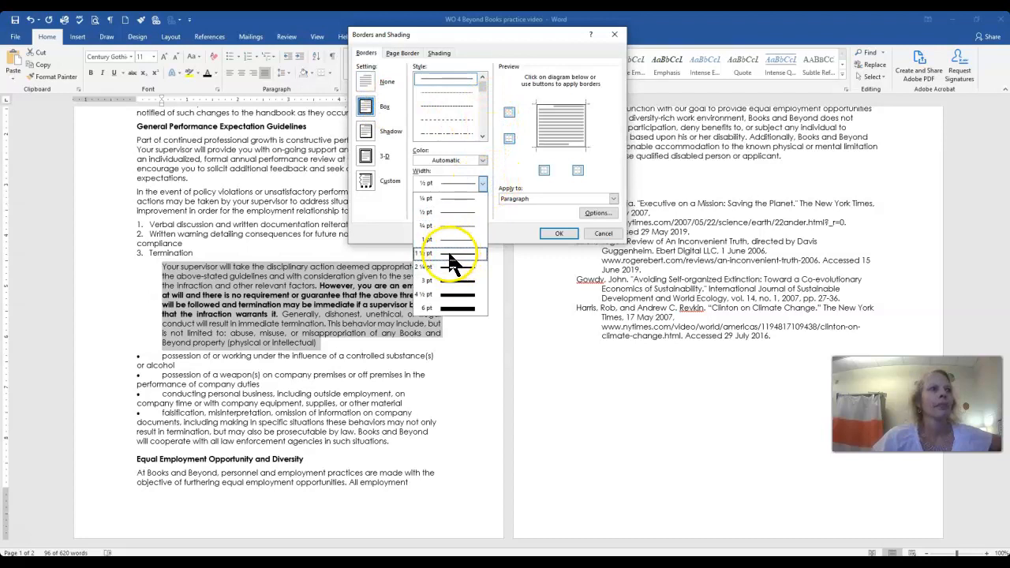
left_click(450, 254)
left_click(483, 160)
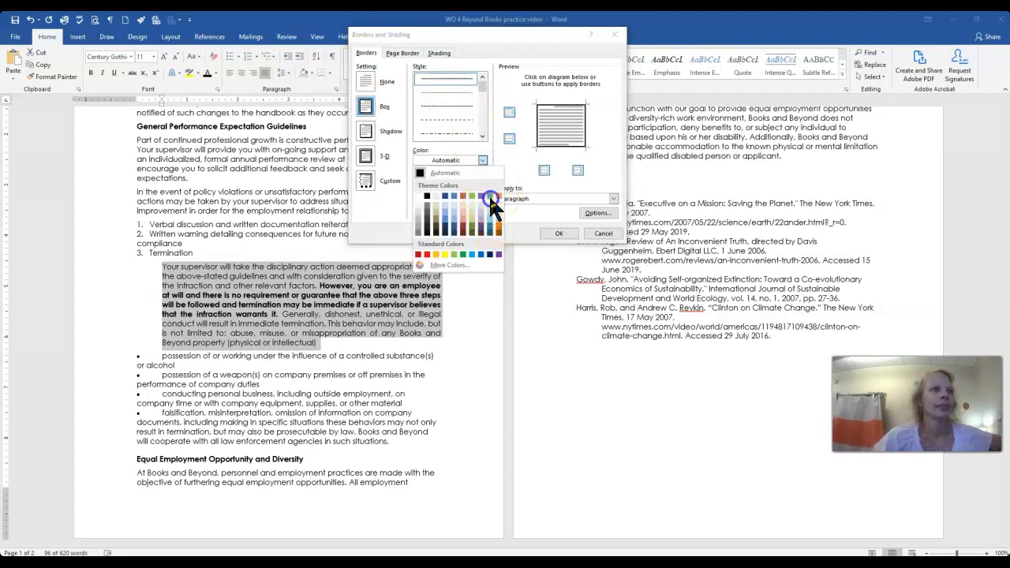
left_click(489, 194)
left_click(560, 233)
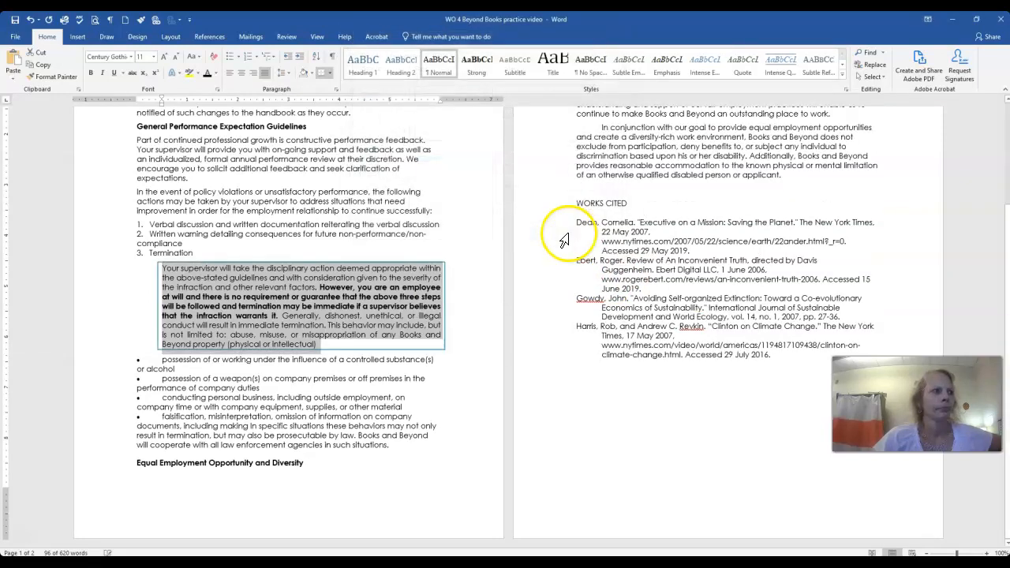
left_click(377, 315)
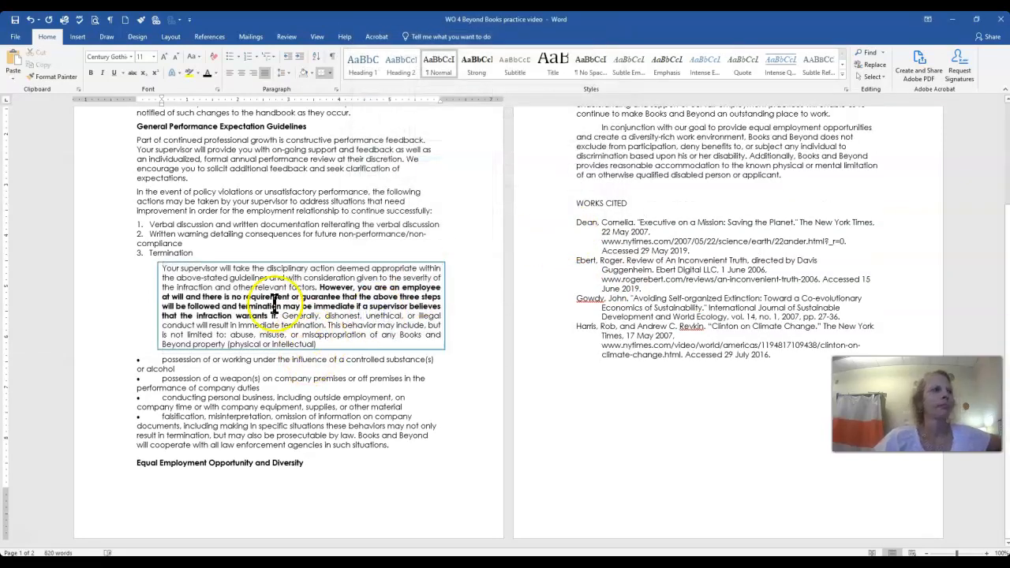
Shade the bold sentence beginning "However, you are an employee at will" with a light blue theme color
left_click_drag(322, 289, 279, 316)
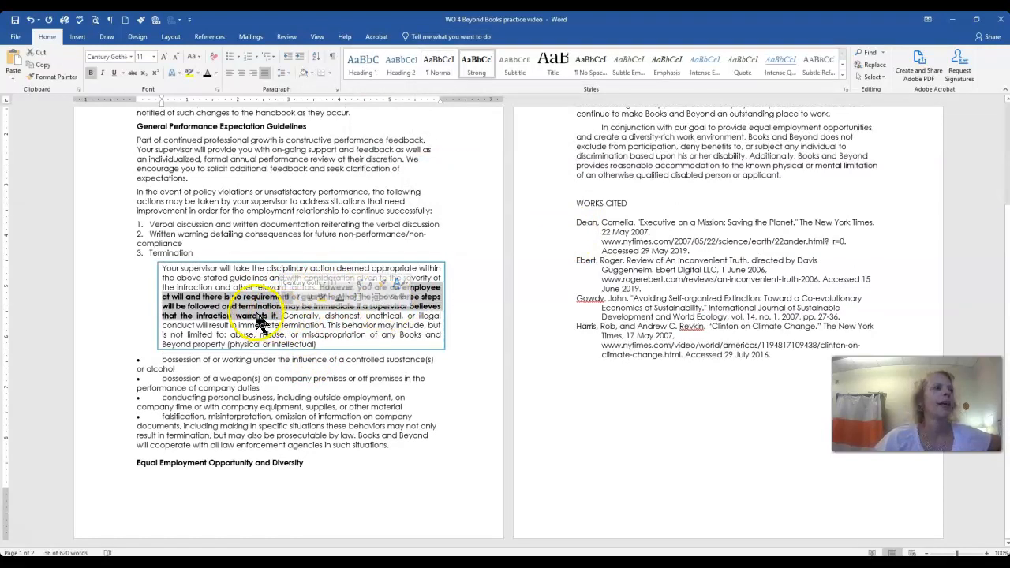
left_click(312, 72)
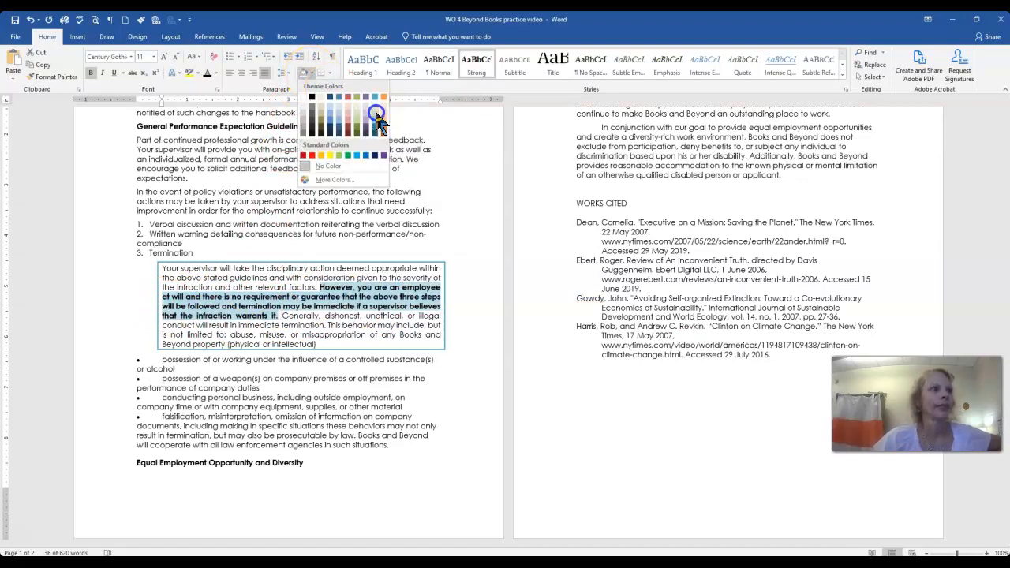
left_click(376, 115)
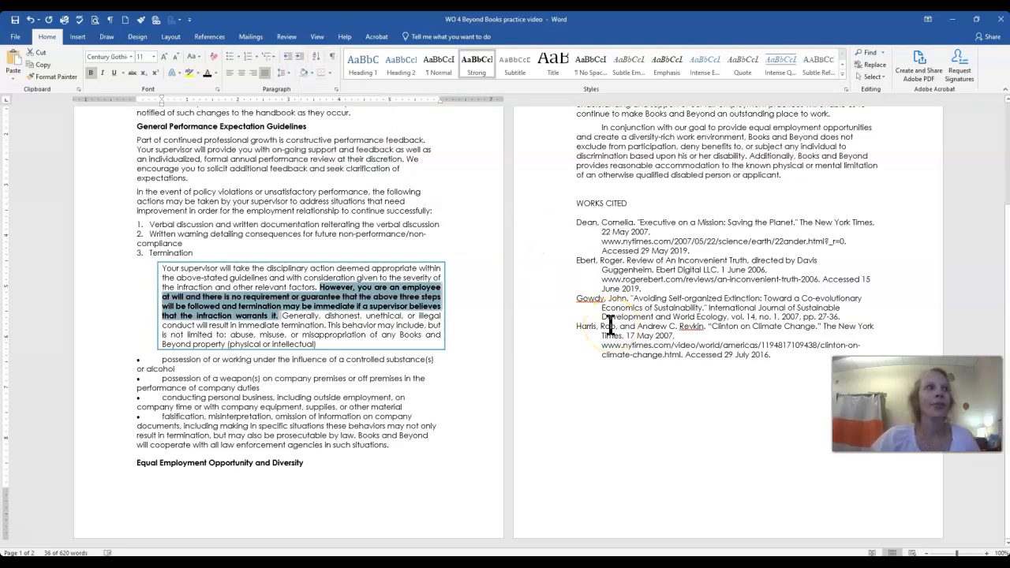
Try justified alignment on the paragraph under the "Acknowledgement" heading, and align it left instead
scroll(316, 315, "up", 3)
left_click(165, 209)
left_click(189, 181)
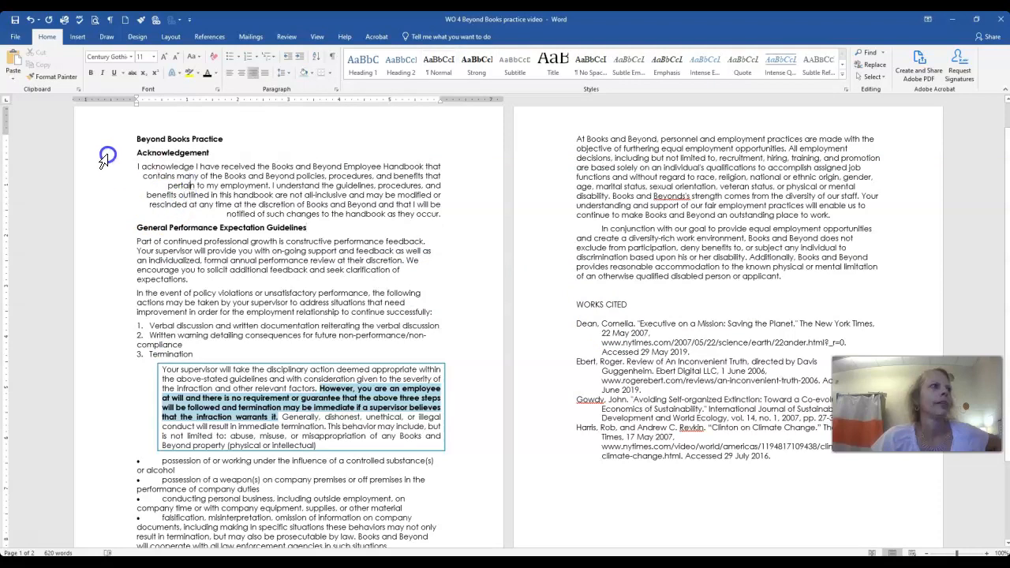
mouse_move(136, 166)
left_mouse_down()
mouse_move(282, 198)
mouse_move(322, 219)
mouse_move(431, 219)
mouse_move(113, 151)
mouse_move(125, 165)
left_mouse_up()
left_click(433, 218)
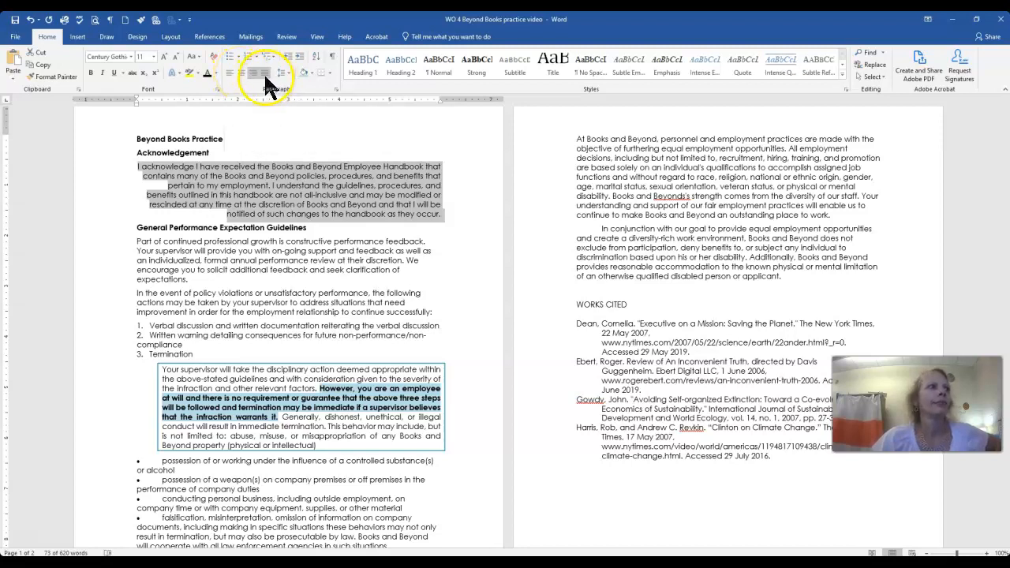
left_click(265, 76)
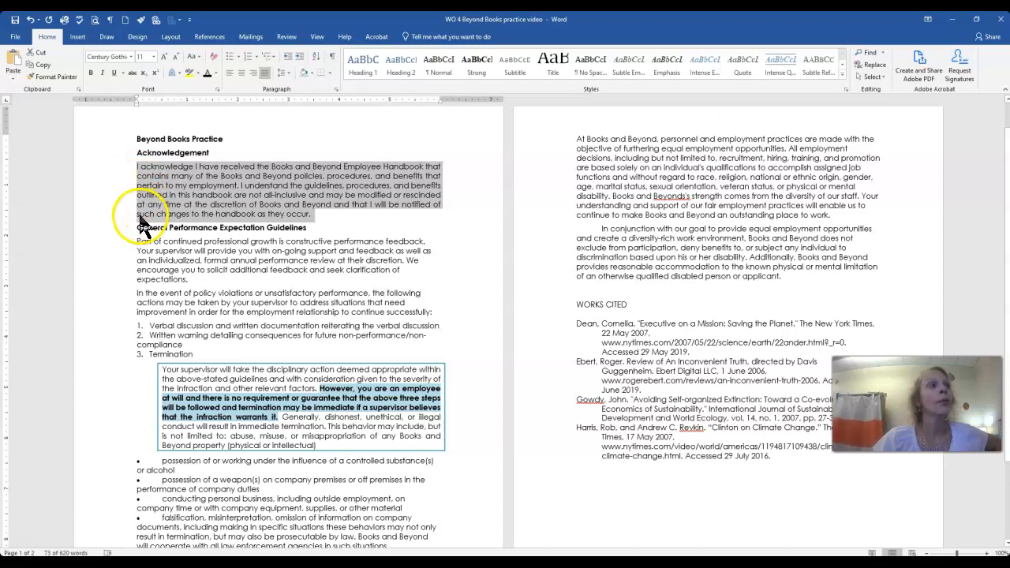
left_click(229, 73)
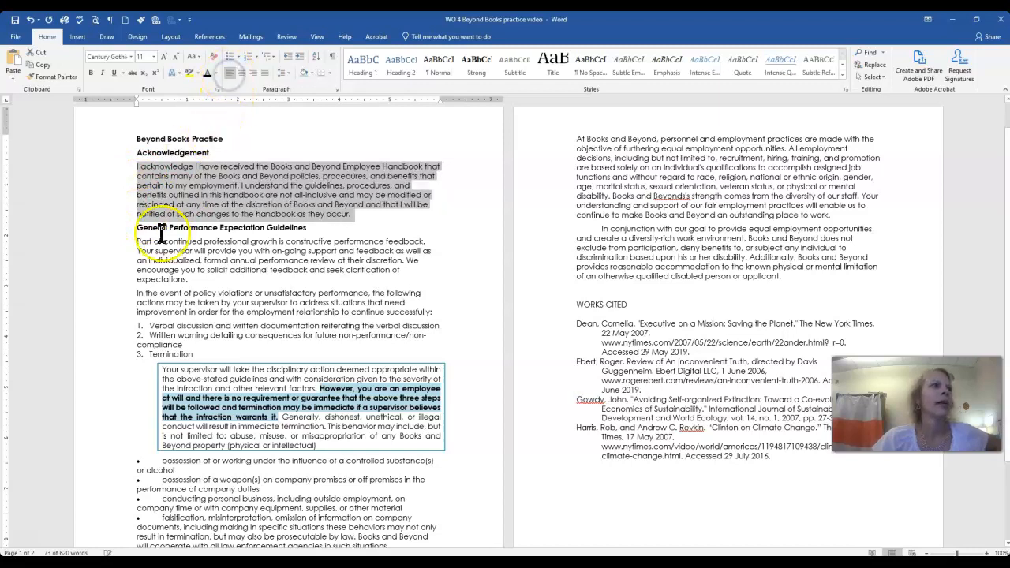
left_click(411, 229)
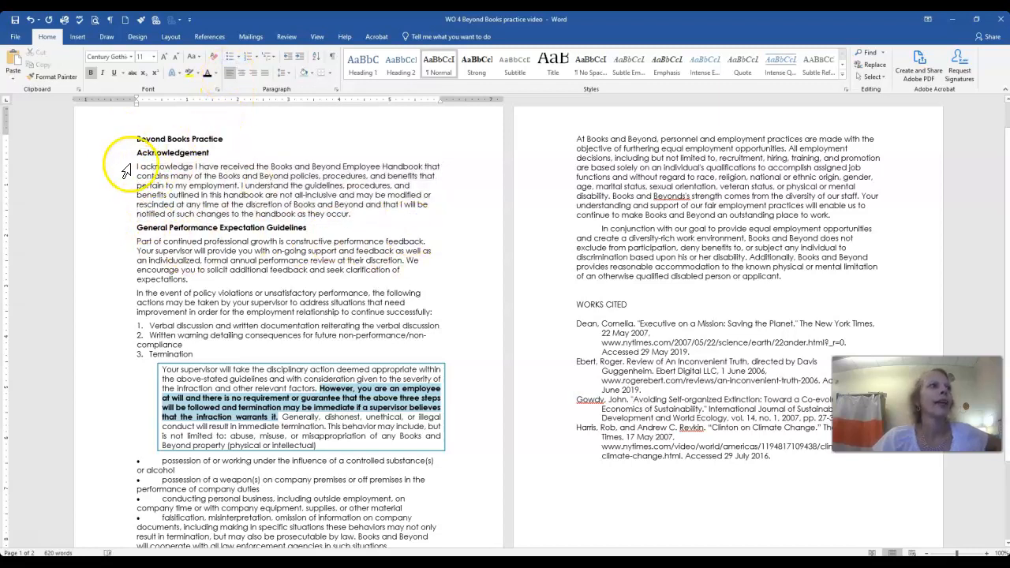
Indent the first lines of the paragraphs beginning "I acknowledge" and "Part of continued professional growth" by one tab stop
left_click(136, 168)
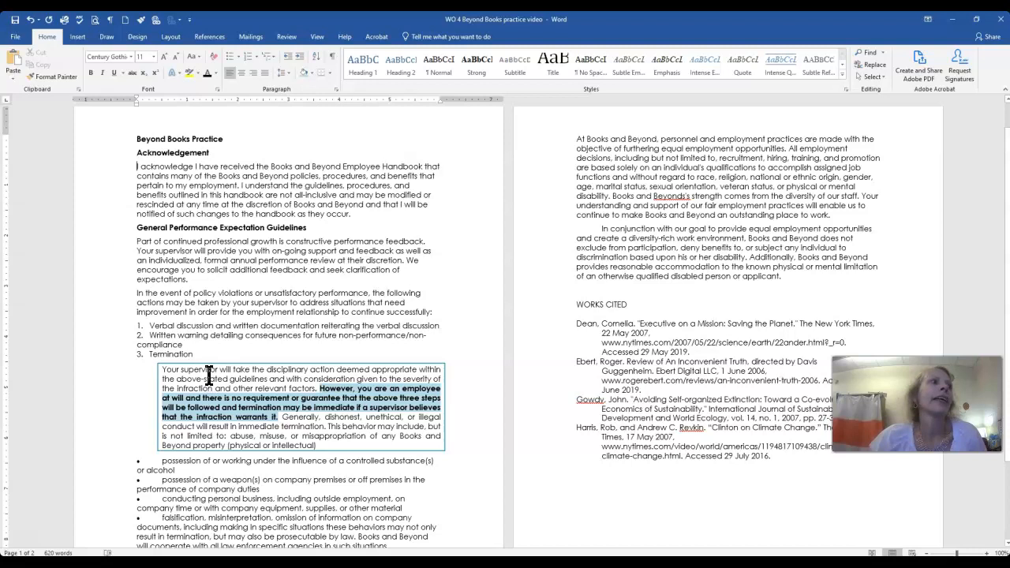
key("Tab")
left_click(137, 242)
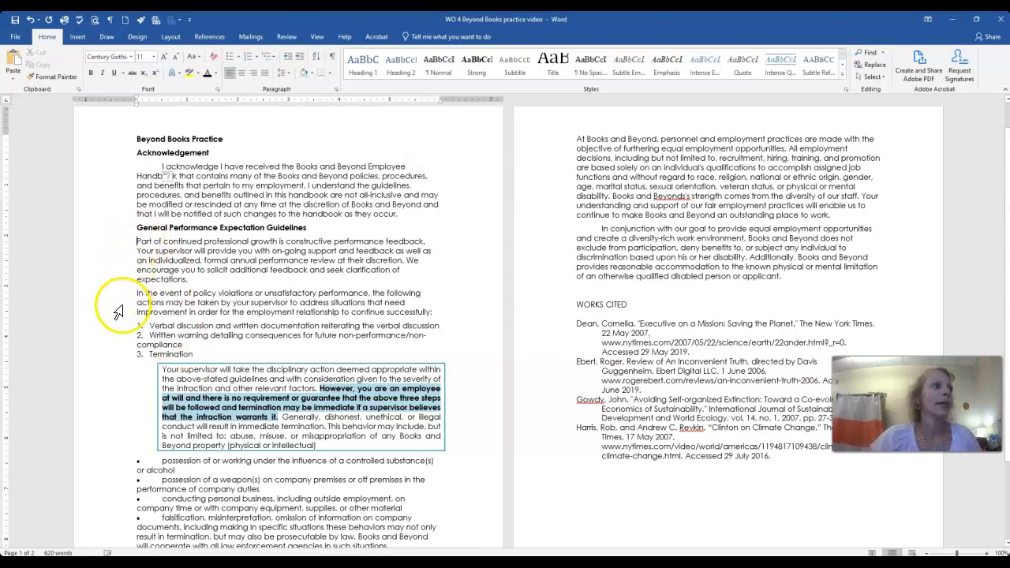
key("Tab")
Change the three-item disciplinary list from "Verbal discussion" to "Termination" to the 1) 2) 3) numbering format
left_click_drag(195, 355, 146, 326)
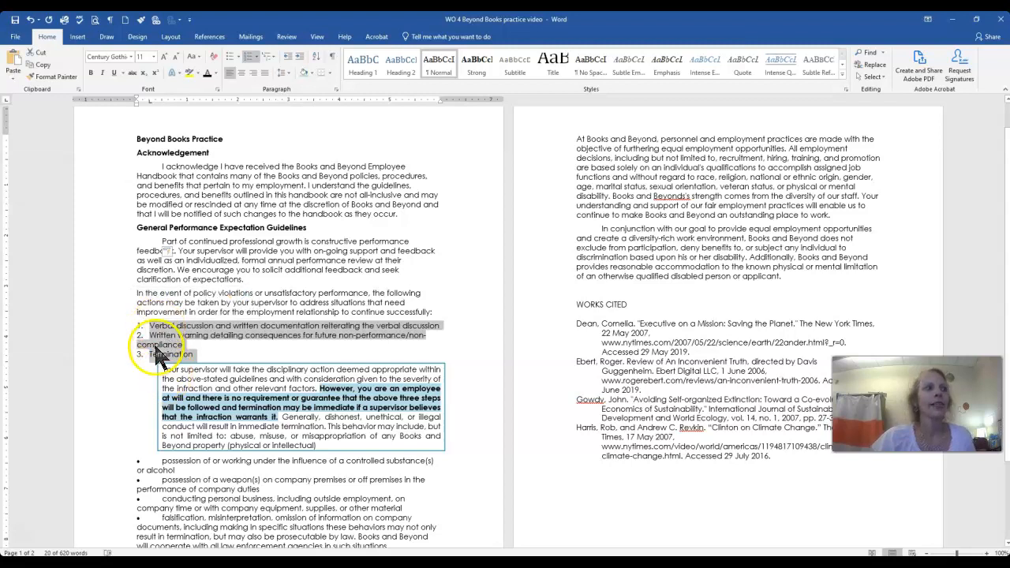
left_click(254, 56)
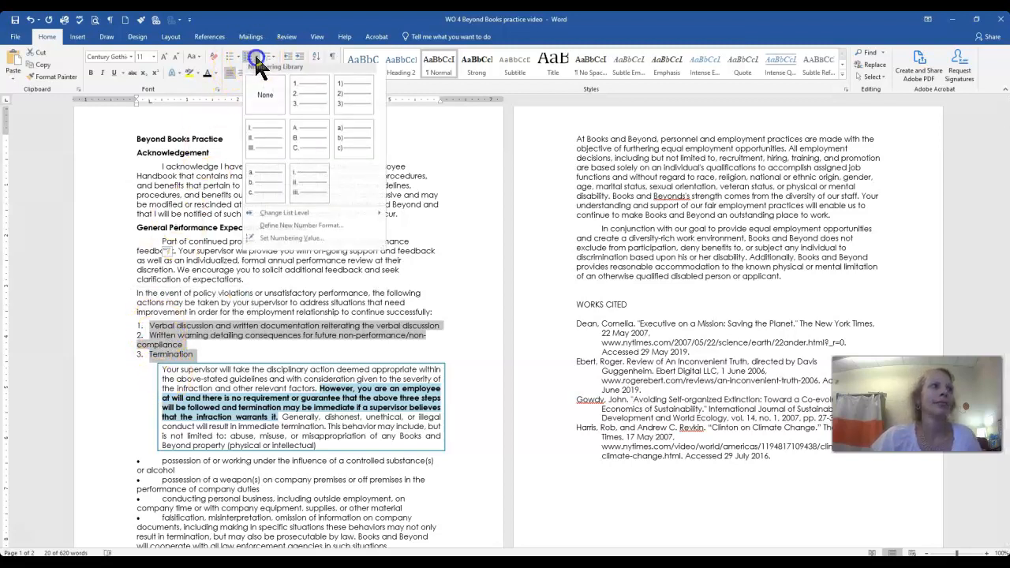
left_click(353, 105)
Format the four items from "possession of or working under the influence" to "falsification" as a square-bulleted list
scroll(182, 484, "down", 3)
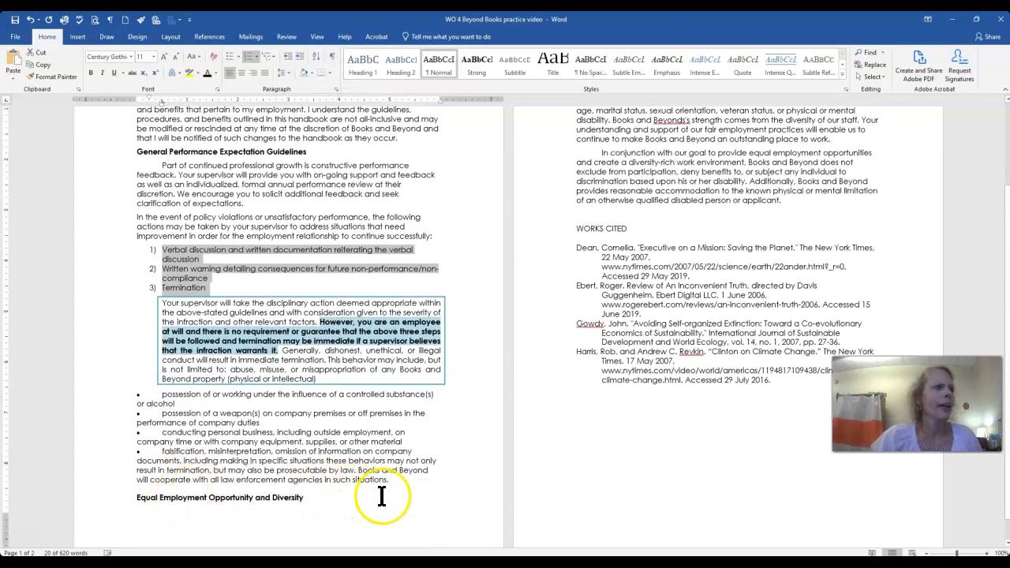
left_click_drag(390, 480, 130, 396)
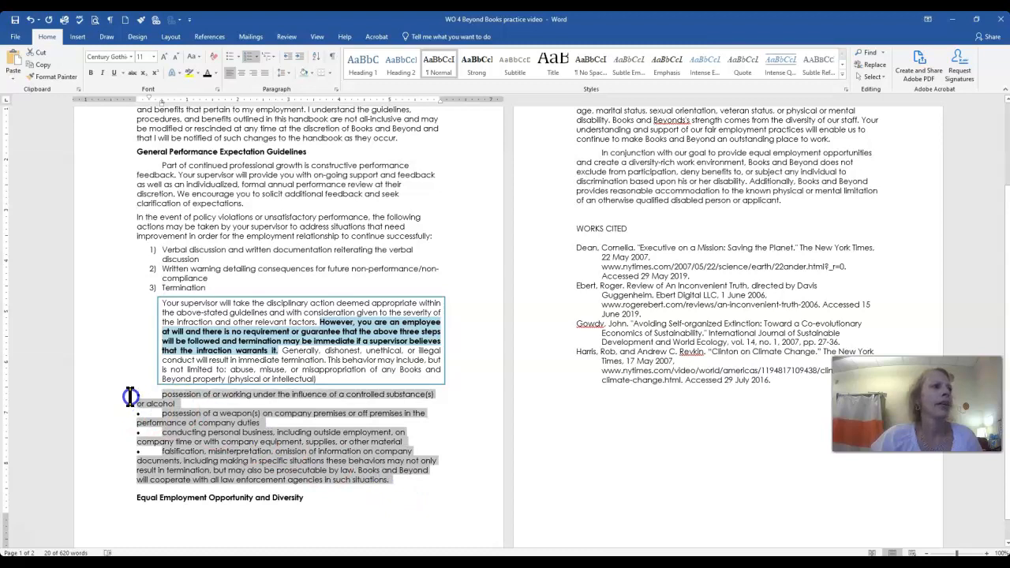
left_click(238, 55)
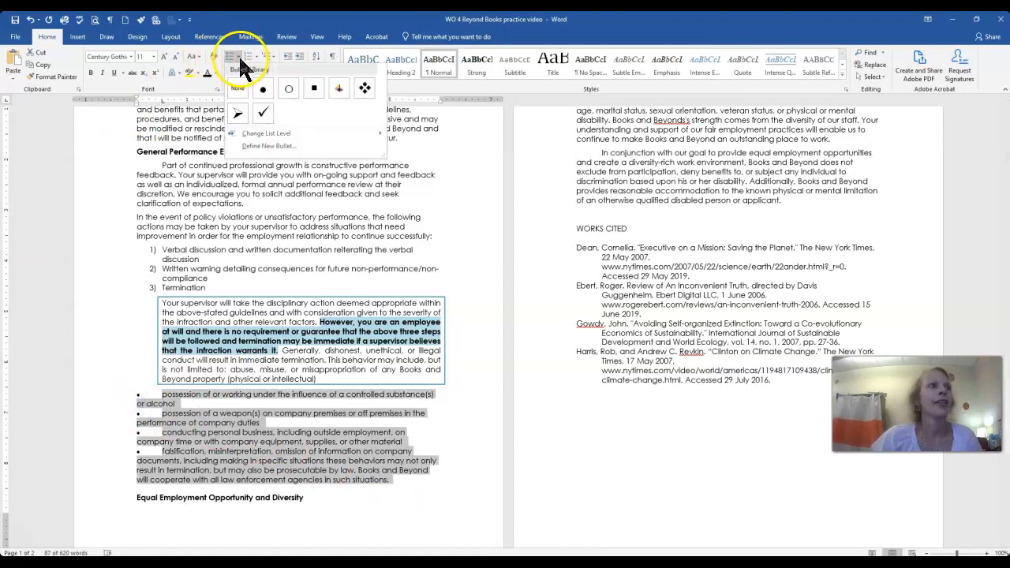
left_click(318, 88)
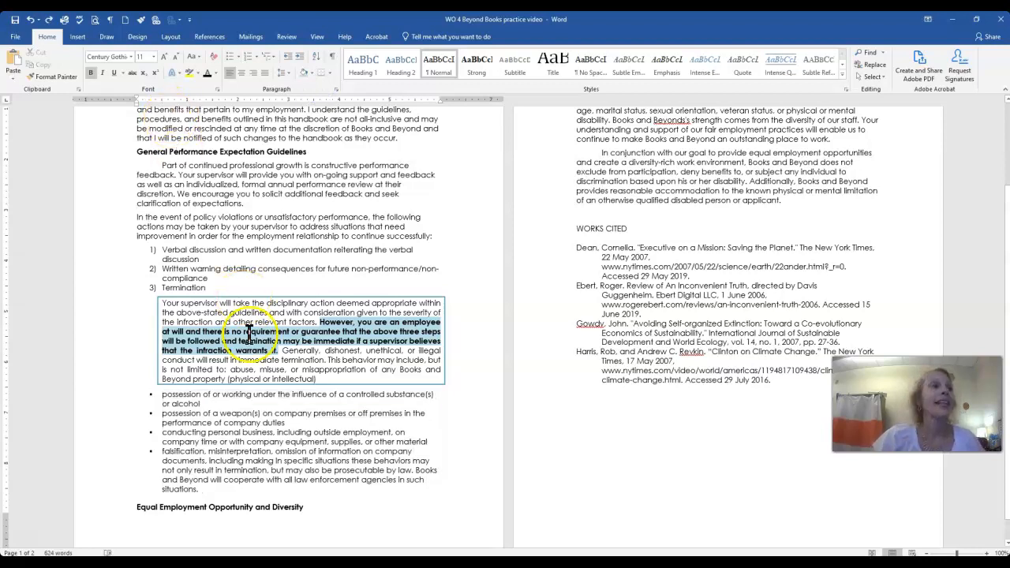
Set the spacing before and after the bulleted violation items to 6 pt each
scroll(381, 377, "down", 1)
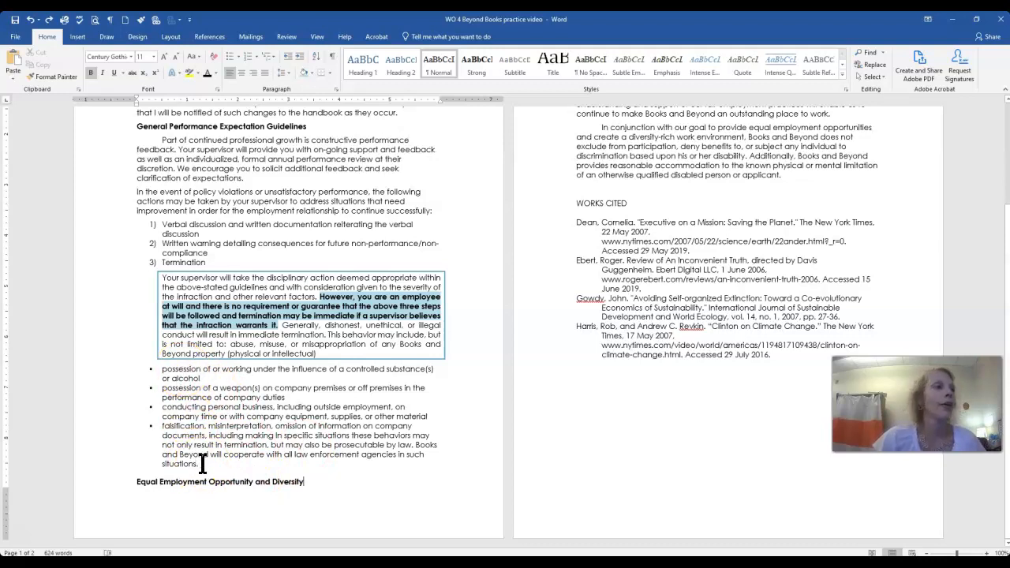
left_click_drag(203, 465, 152, 368)
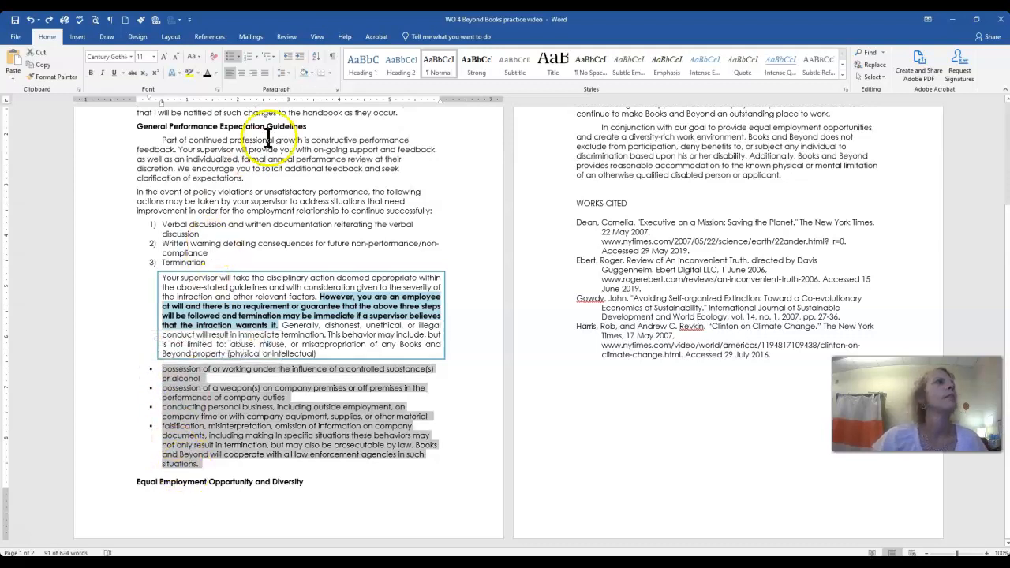
left_click(336, 90)
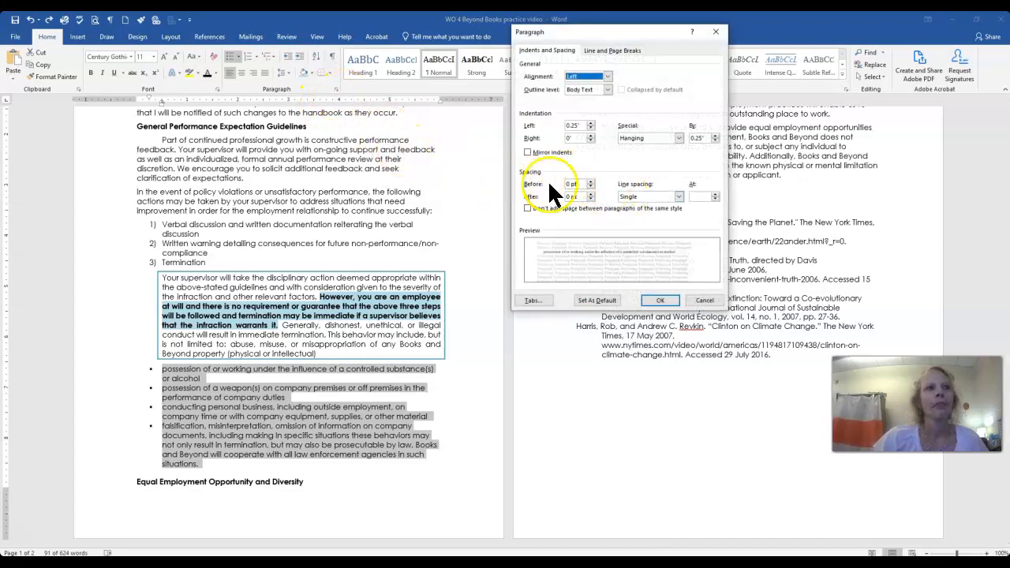
left_click(590, 181)
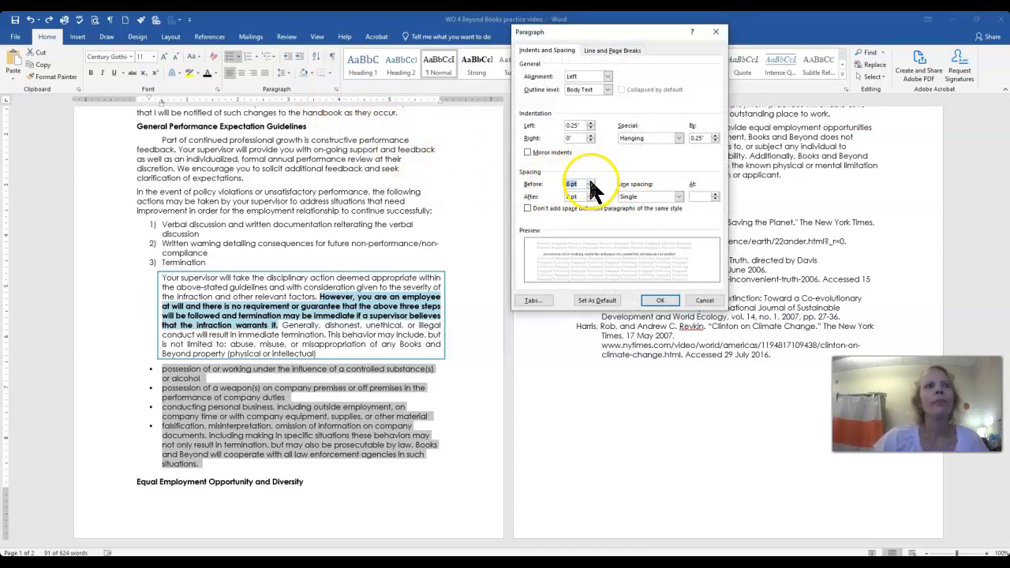
left_click(590, 193)
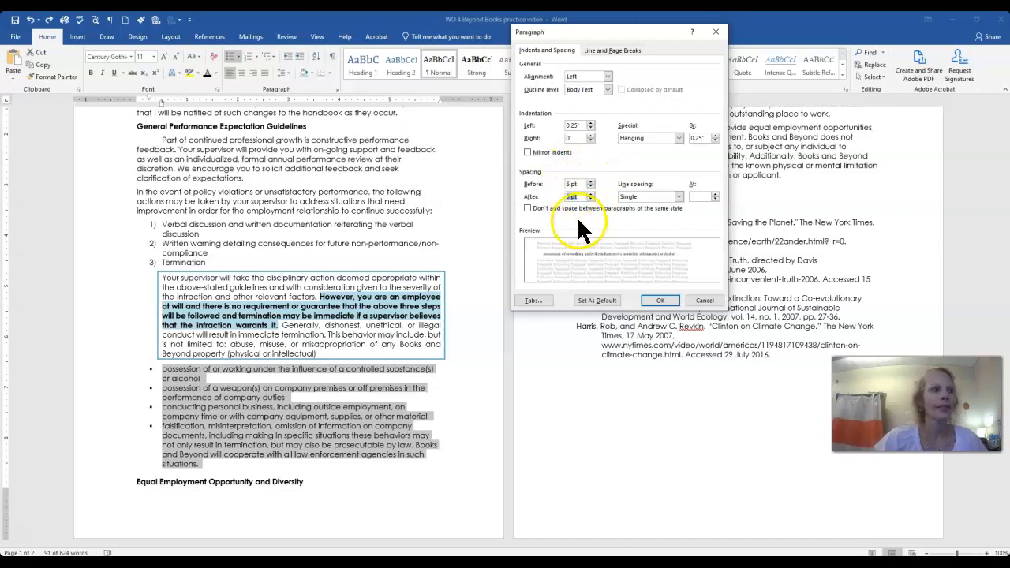
left_click(660, 301)
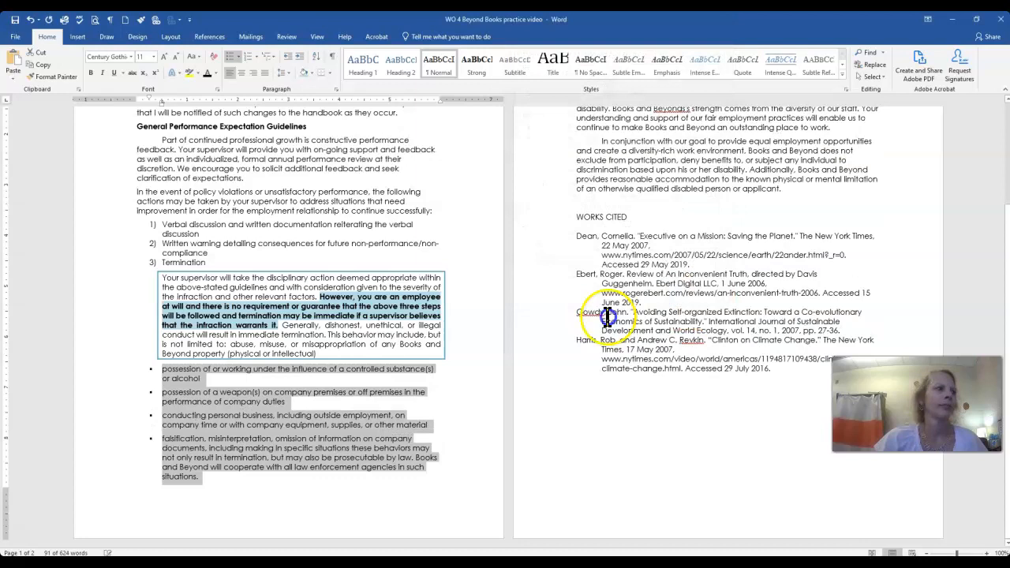
left_click(288, 483)
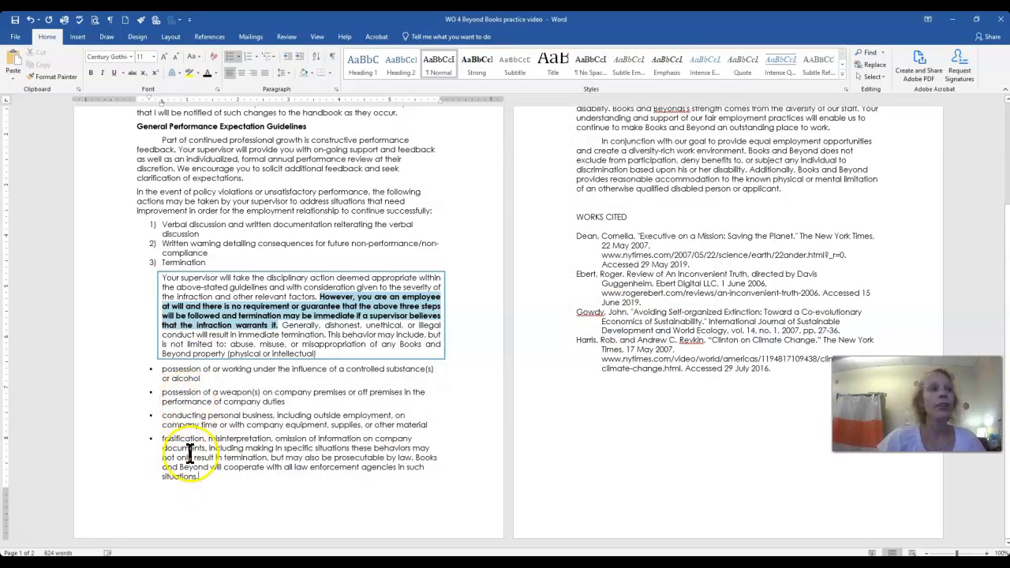
left_click(120, 438)
left_click(360, 492)
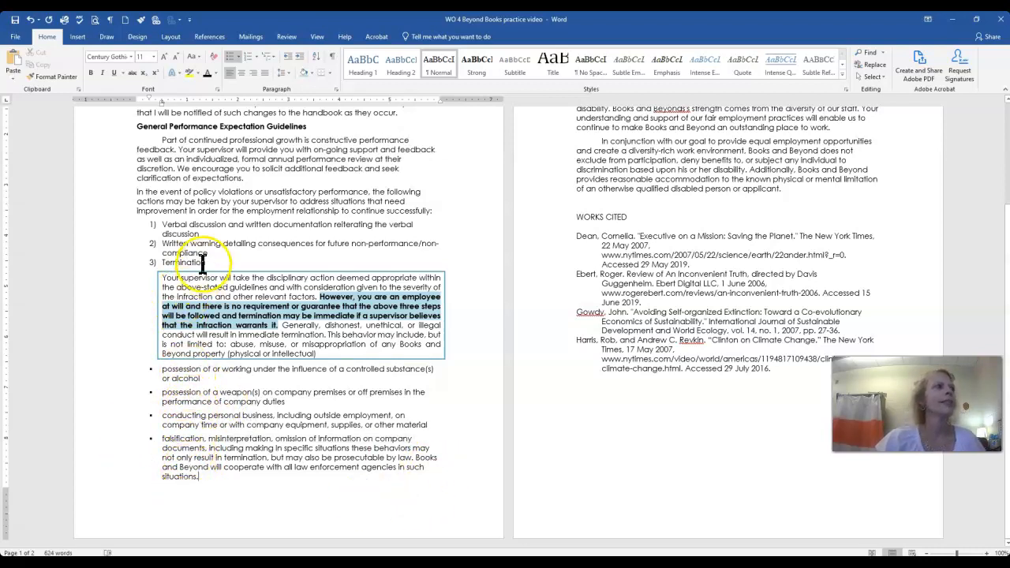
Set the spacing before and after the numbered disciplinary items to 6 pt each
left_click_drag(207, 263, 135, 224)
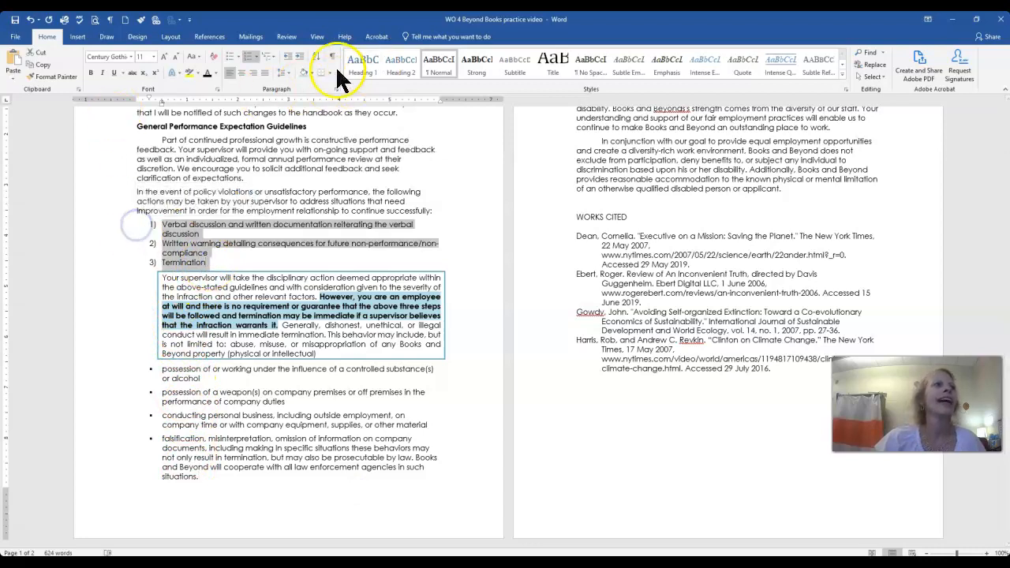
left_click(337, 90)
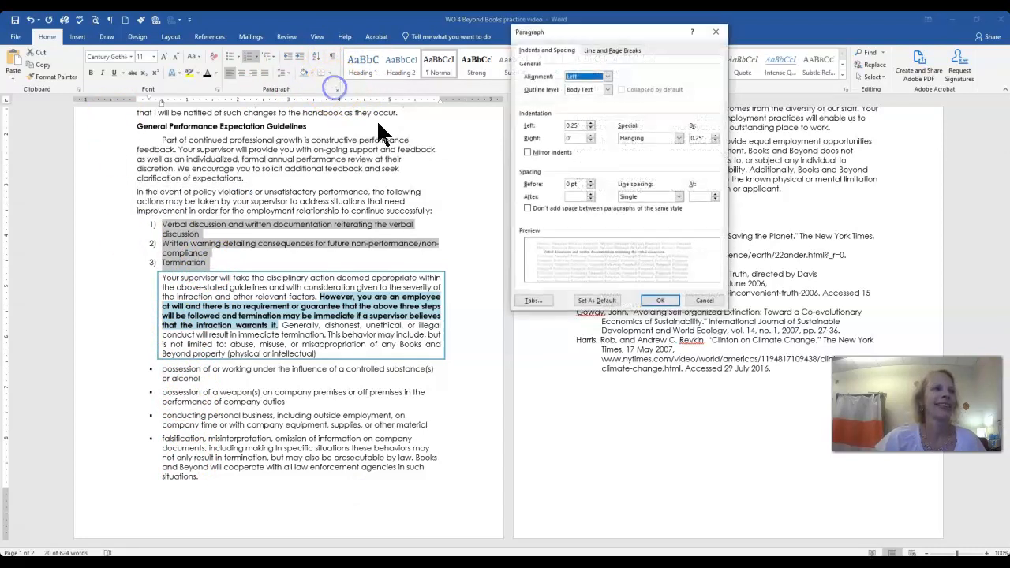
left_click(590, 183)
left_click(590, 199)
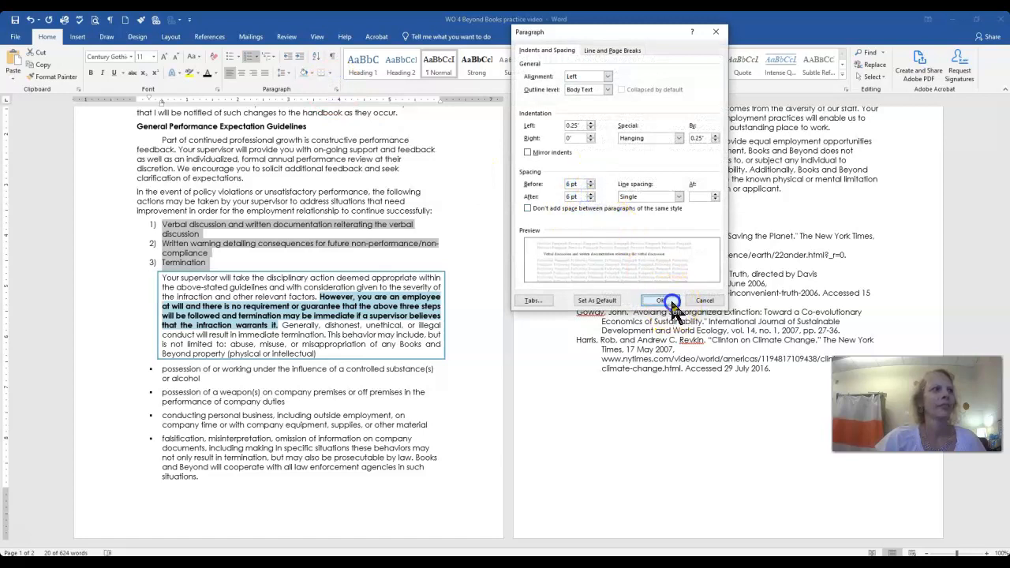
left_click(661, 300)
left_click(407, 272)
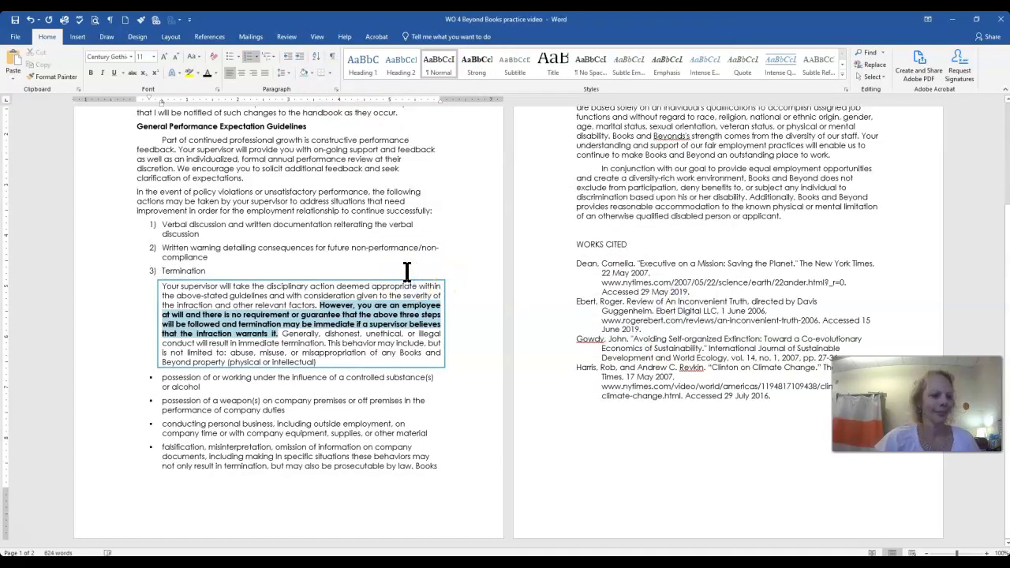
scroll(406, 268, "up", 3)
left_click(703, 147)
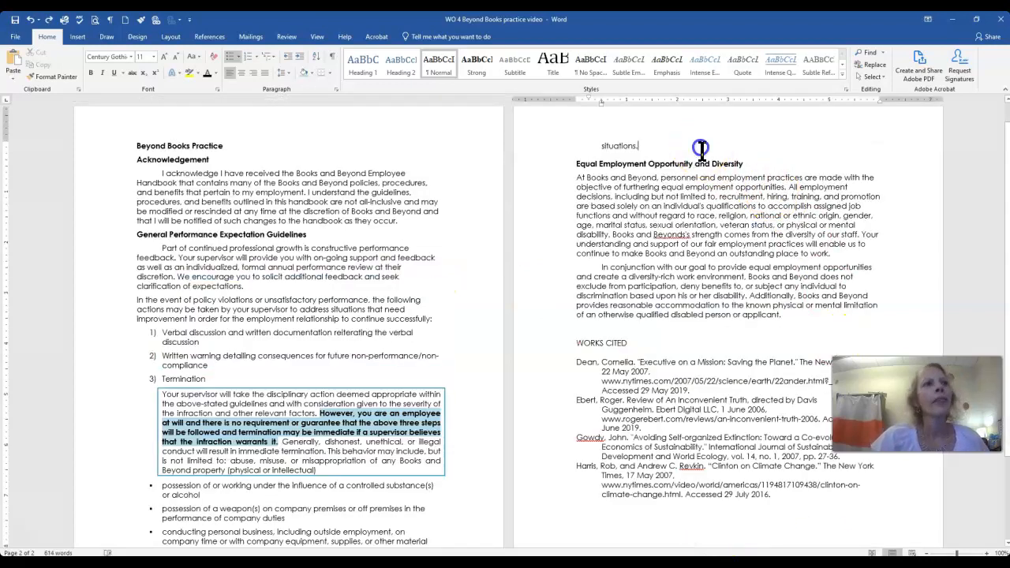
Turn on widow/orphan control for all paragraphs in the document
scroll(715, 158, "up", 1)
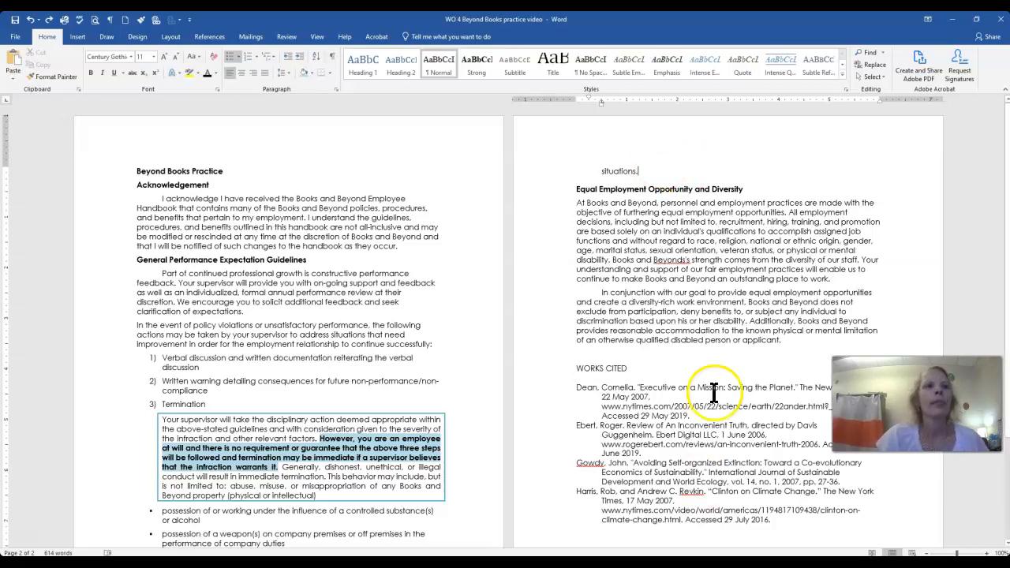
scroll(711, 394, "down", 3)
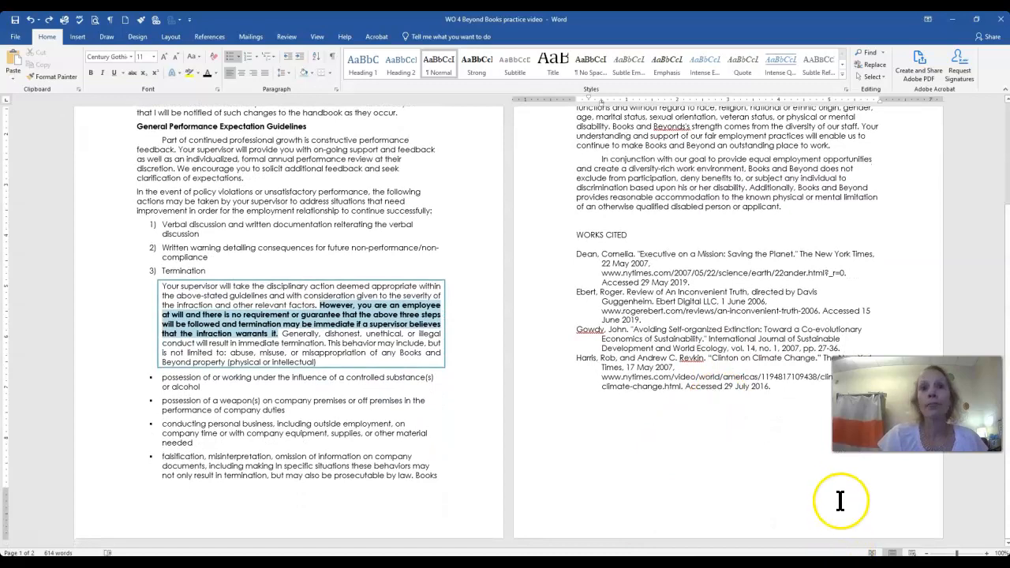
scroll(679, 494, "up", 2)
scroll(679, 493, "up", 1)
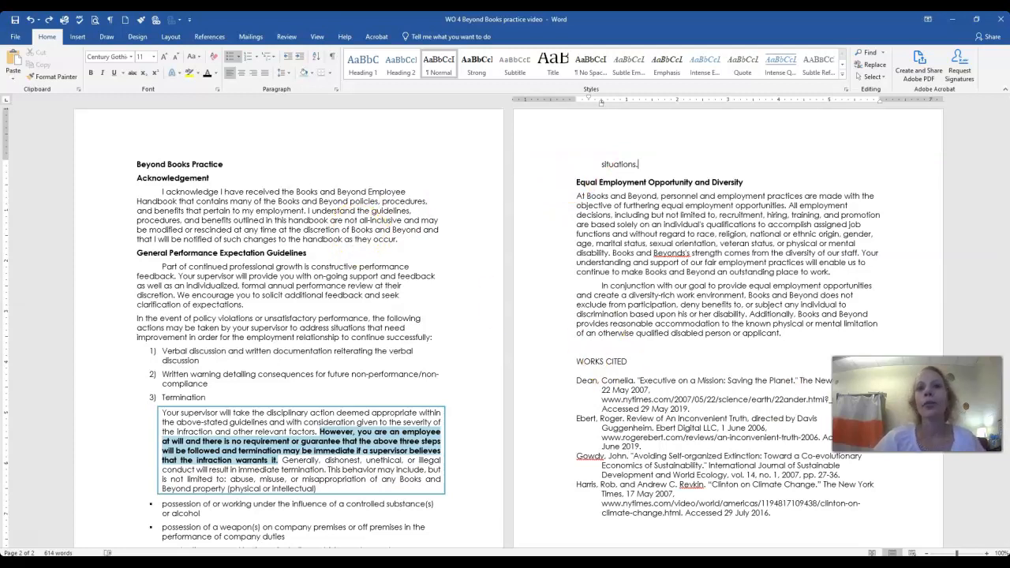
key("ctrl+a")
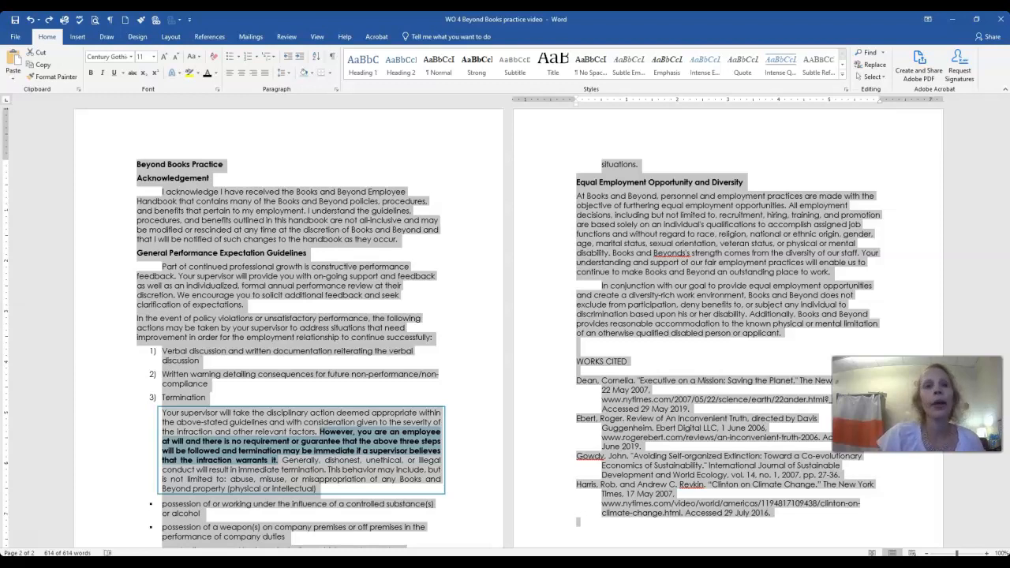
left_click(335, 88)
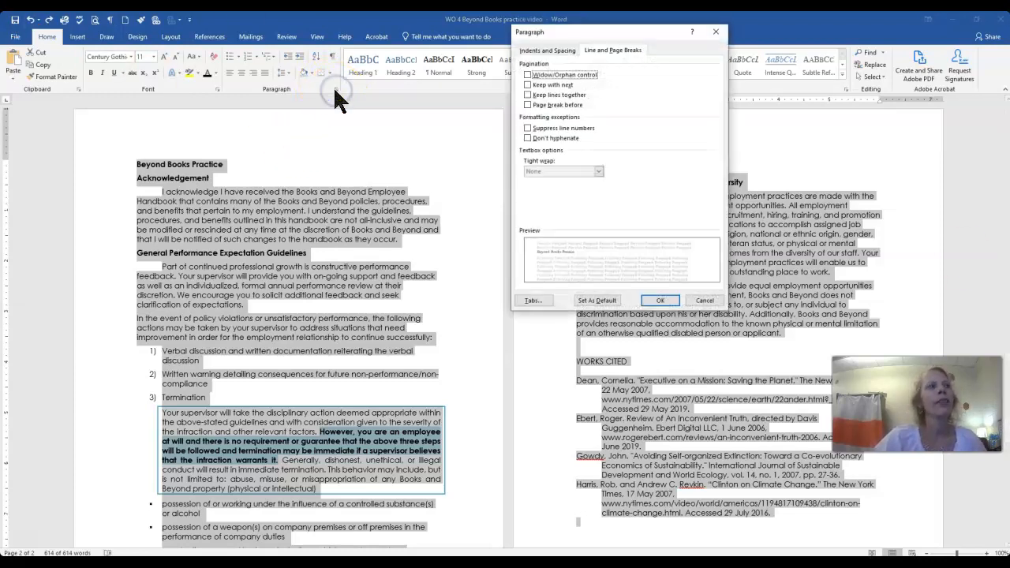
left_click(544, 50)
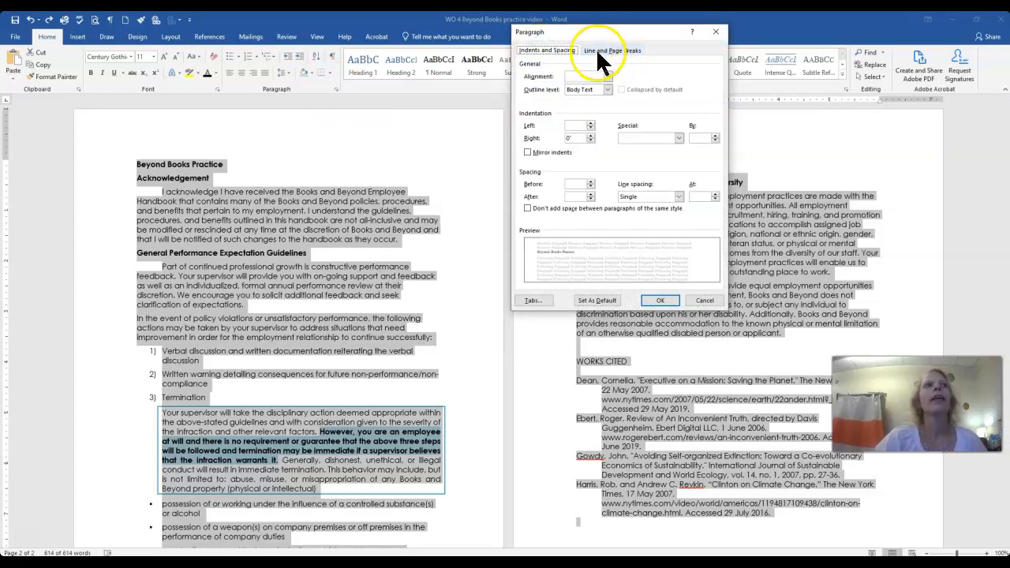
left_click(597, 50)
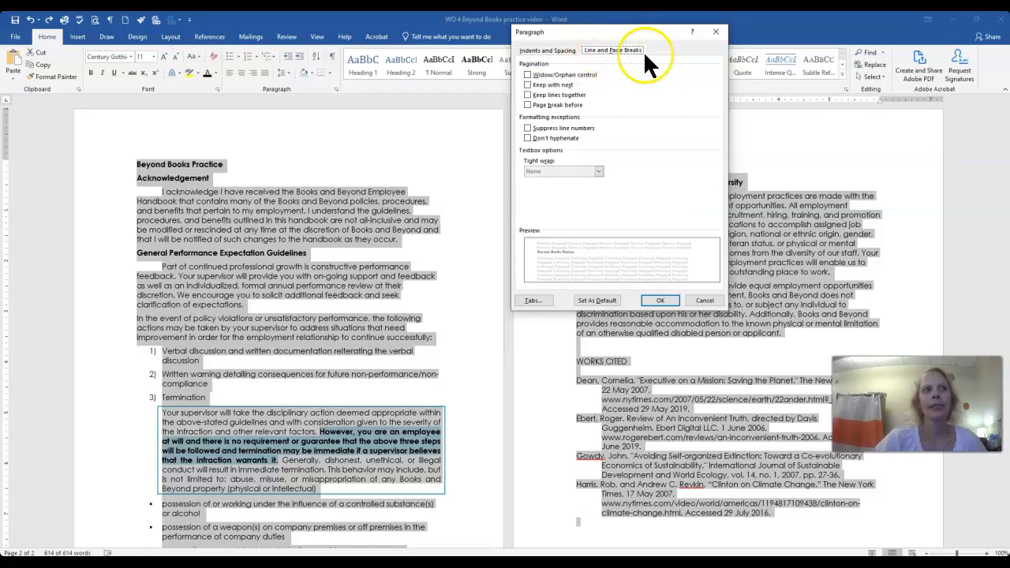
left_click(527, 74)
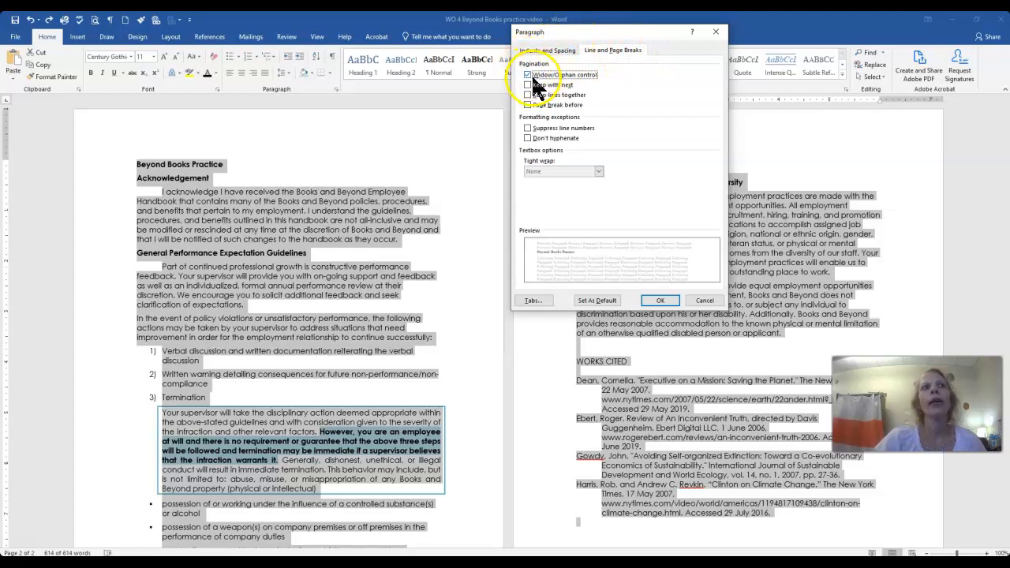
left_click_drag(586, 28, 390, 22)
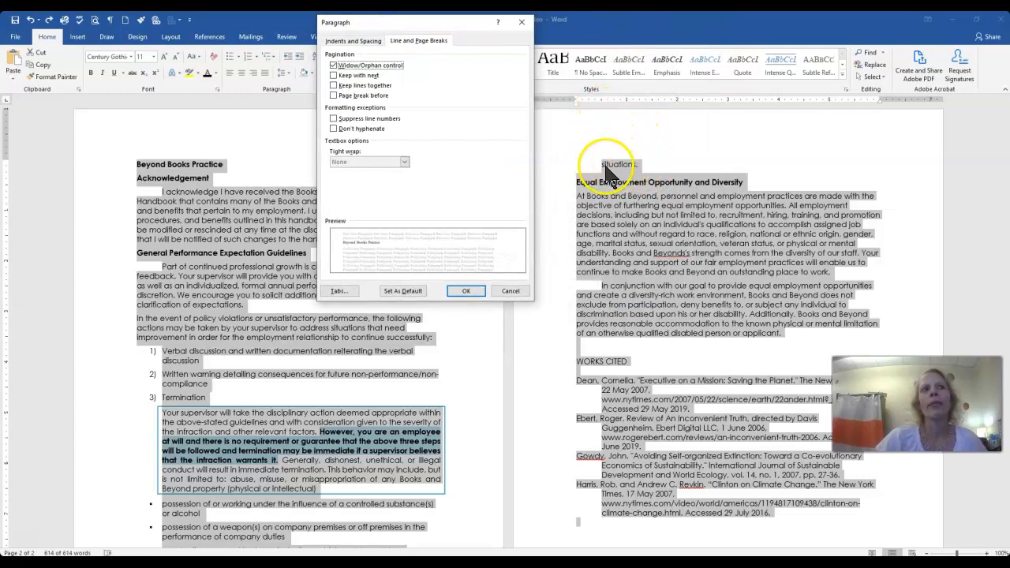
left_click(467, 291)
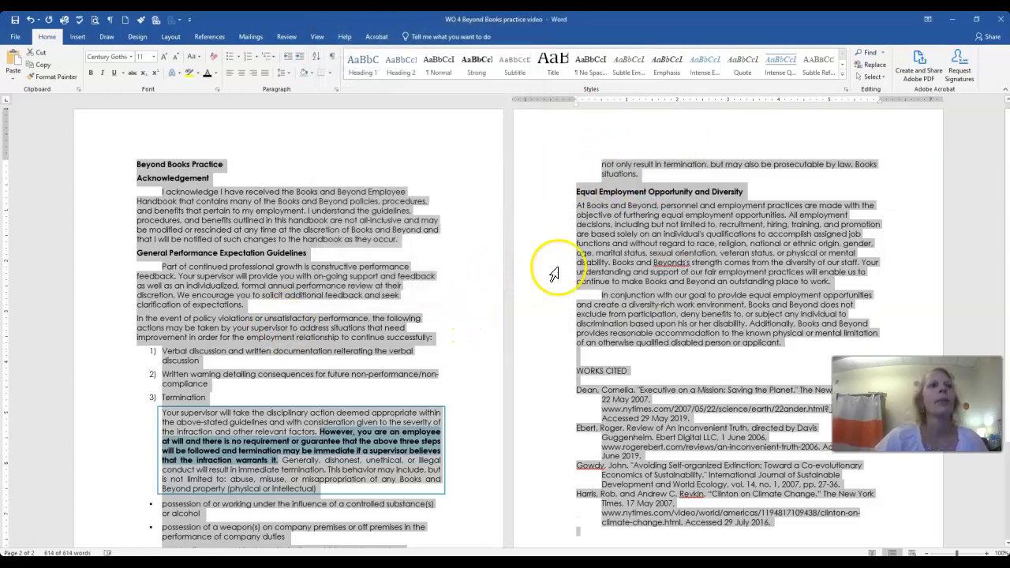
left_click(576, 274)
left_click(675, 171)
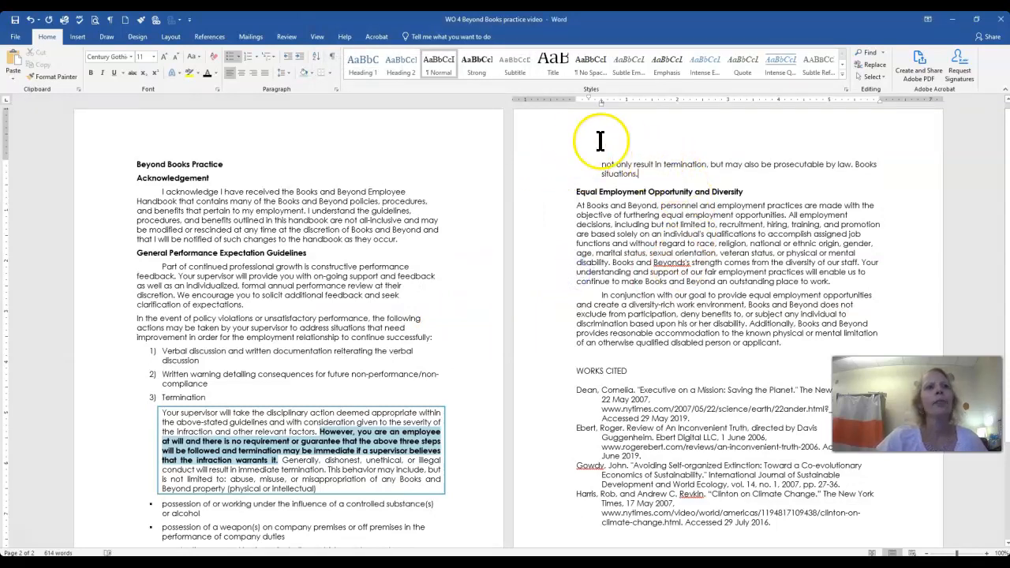
left_click(565, 175)
left_click(673, 174)
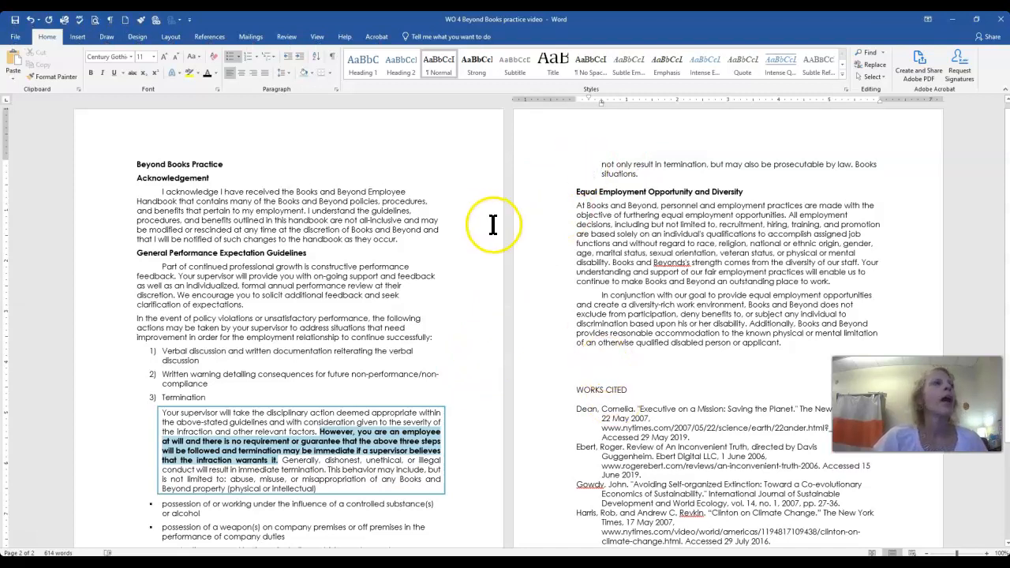
Show the formatting marks and delete the extra blank paragraphs above WORKS CITED, leaving one
left_click(334, 60)
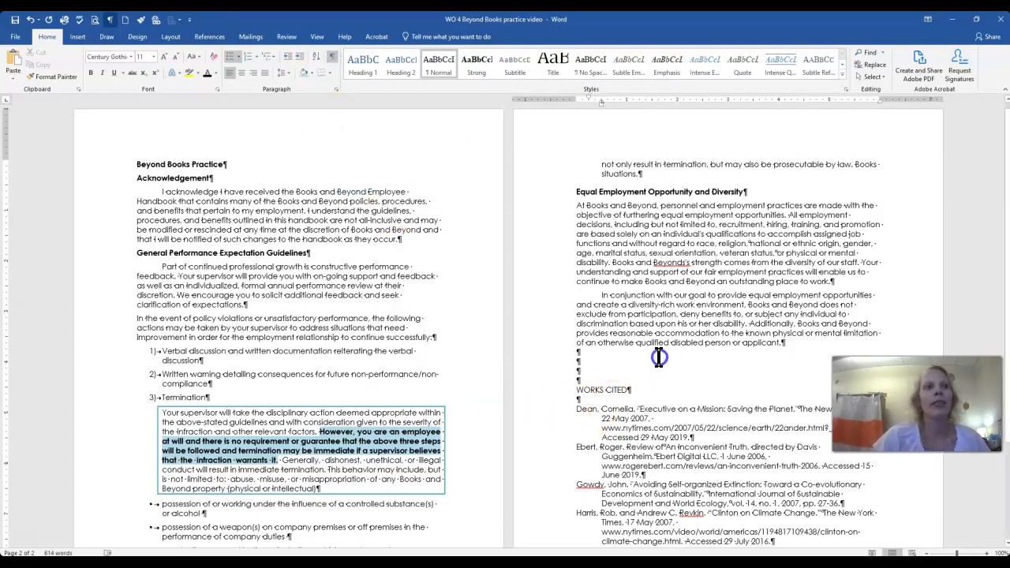
scroll(659, 357, "down", 3)
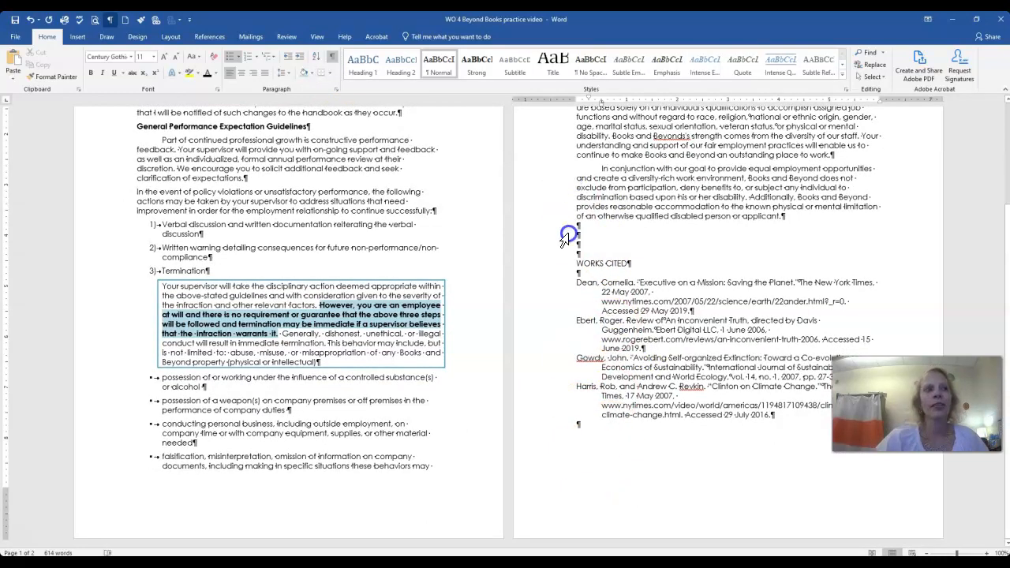
left_click_drag(571, 248, 571, 250)
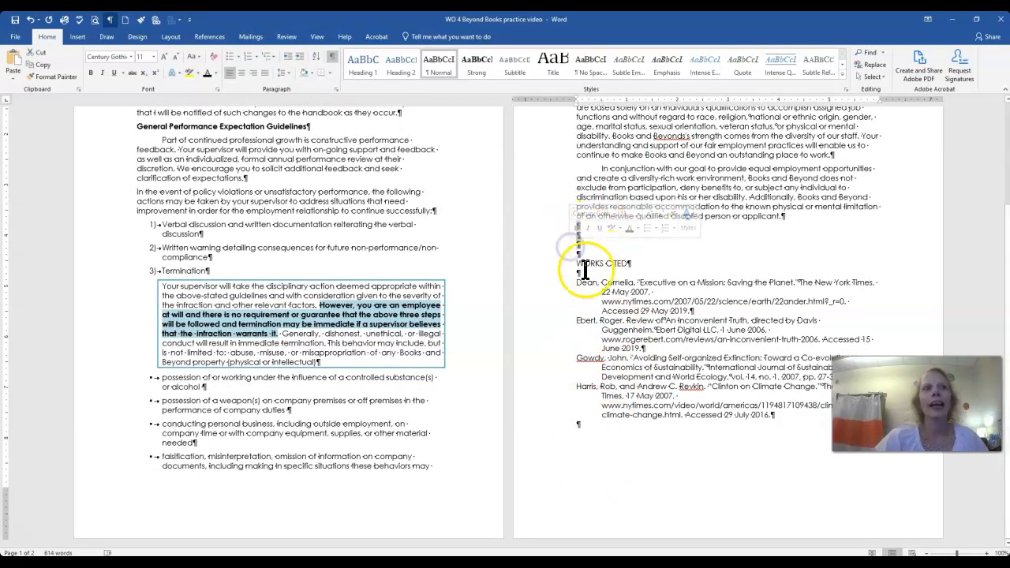
key("Delete")
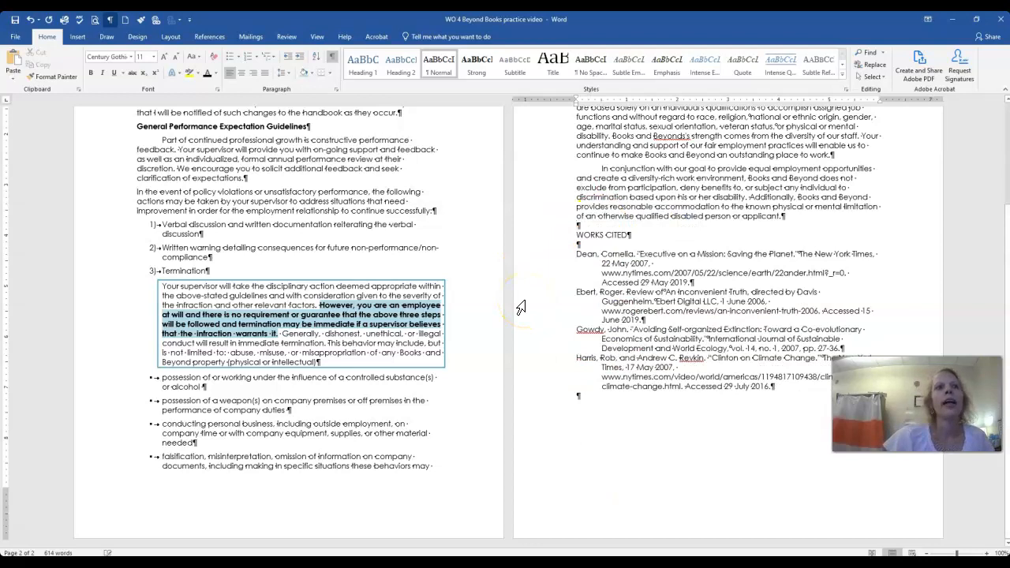
left_click(783, 217)
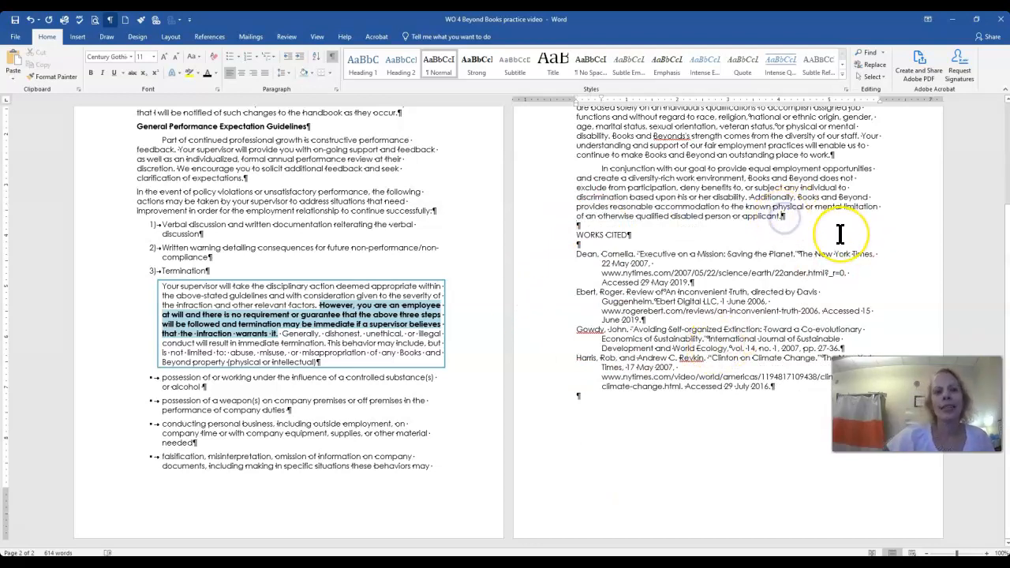
key("Return")
key("Return")
key("Return")
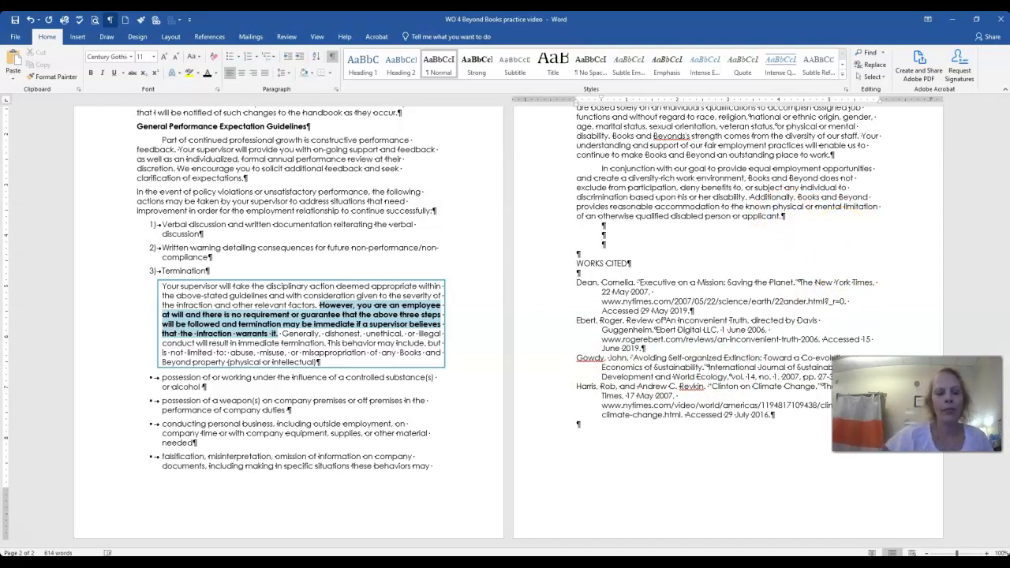
key("BackSpace")
key("BackSpace")
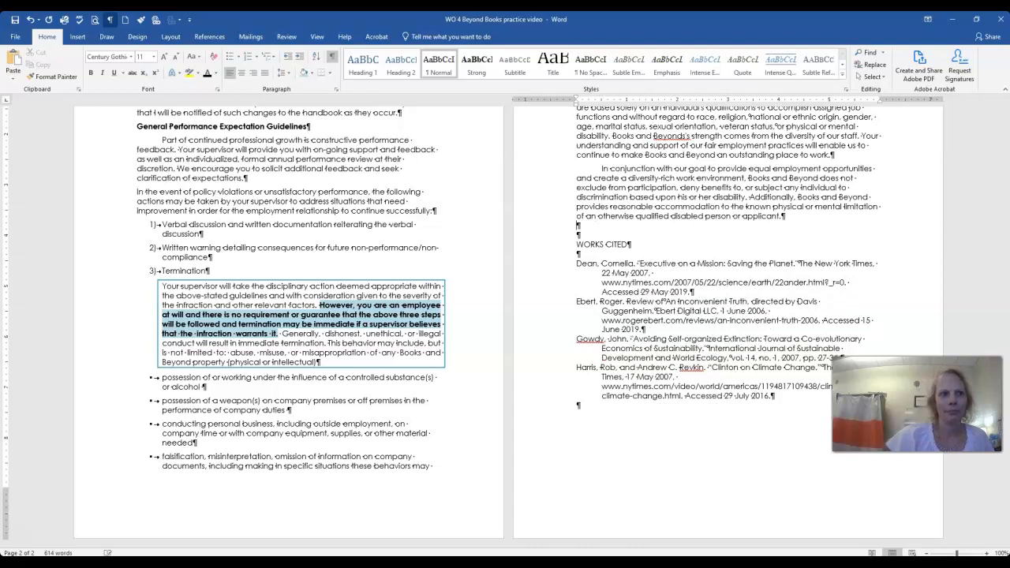
key("BackSpace")
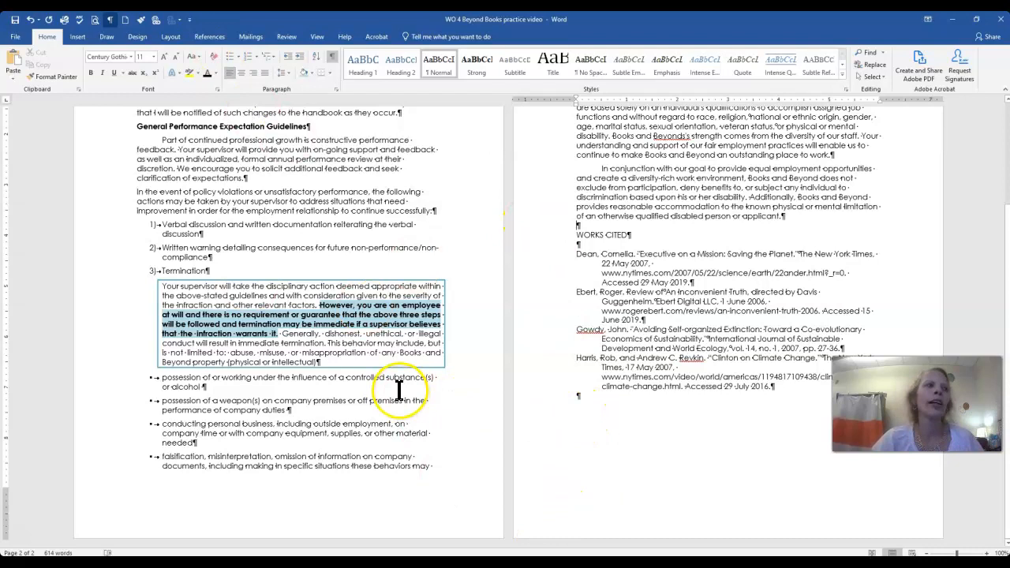
Hide the formatting marks
left_click(332, 59)
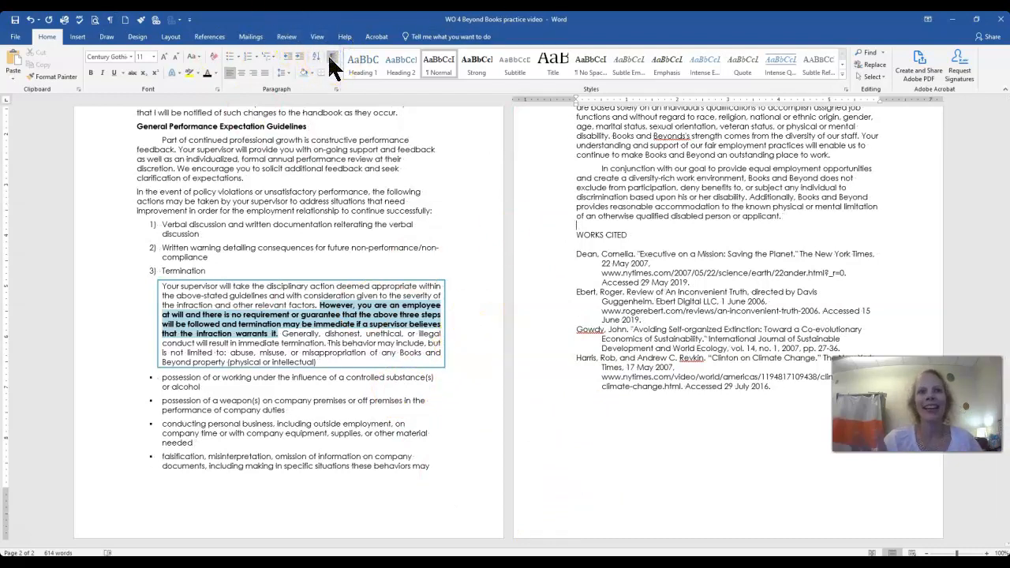